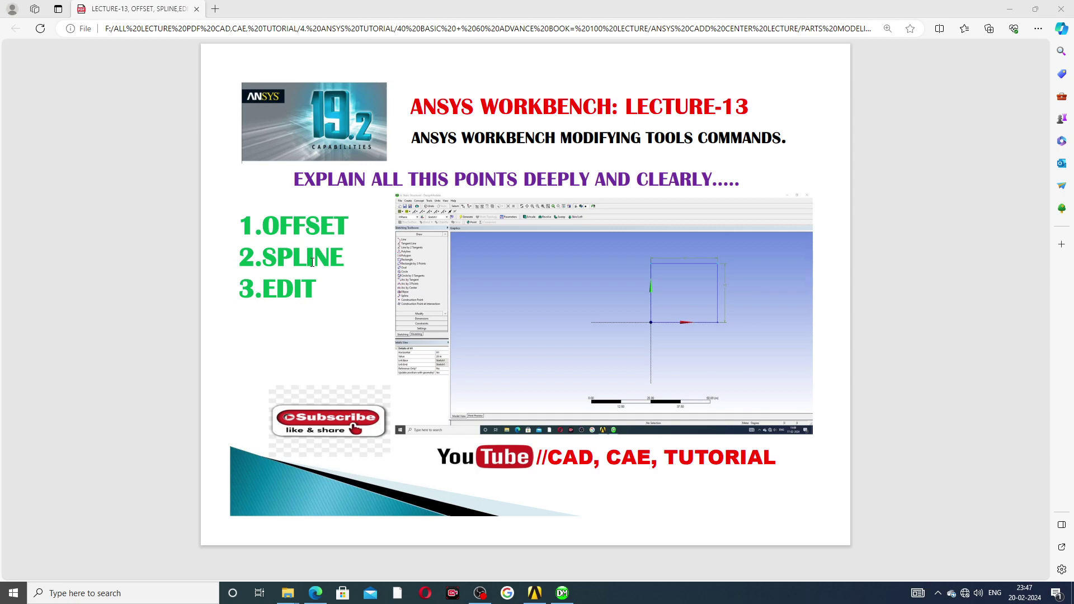
Switch from the lecture 13 slide in Edge to DesignModeler, sketching on the XYPlane.
left_click(562, 593)
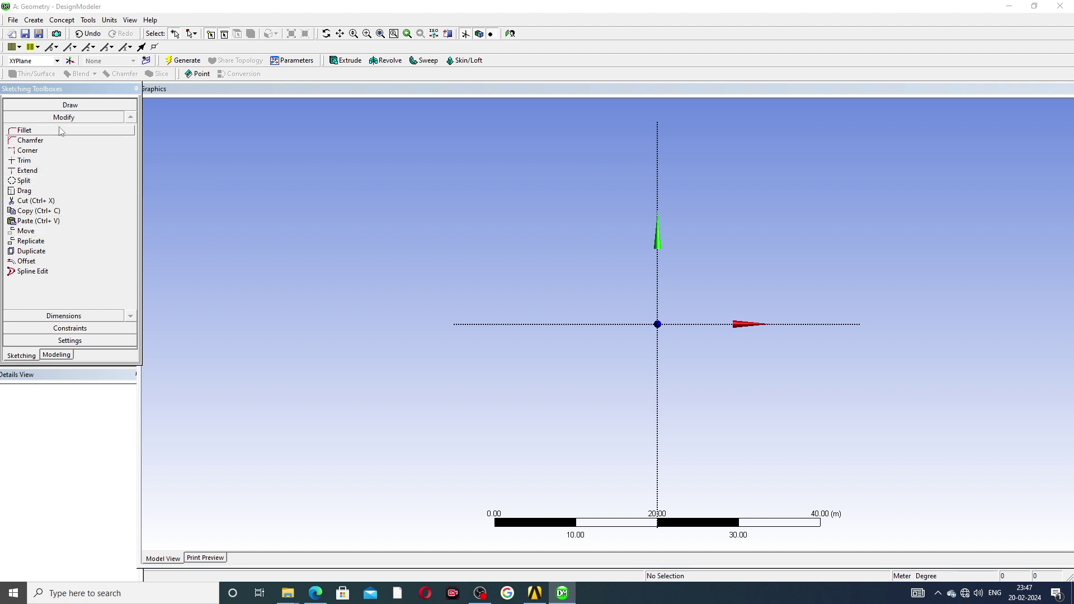
Draw a full circle centred on the origin as Sketch3's first edge.
left_click(70, 108)
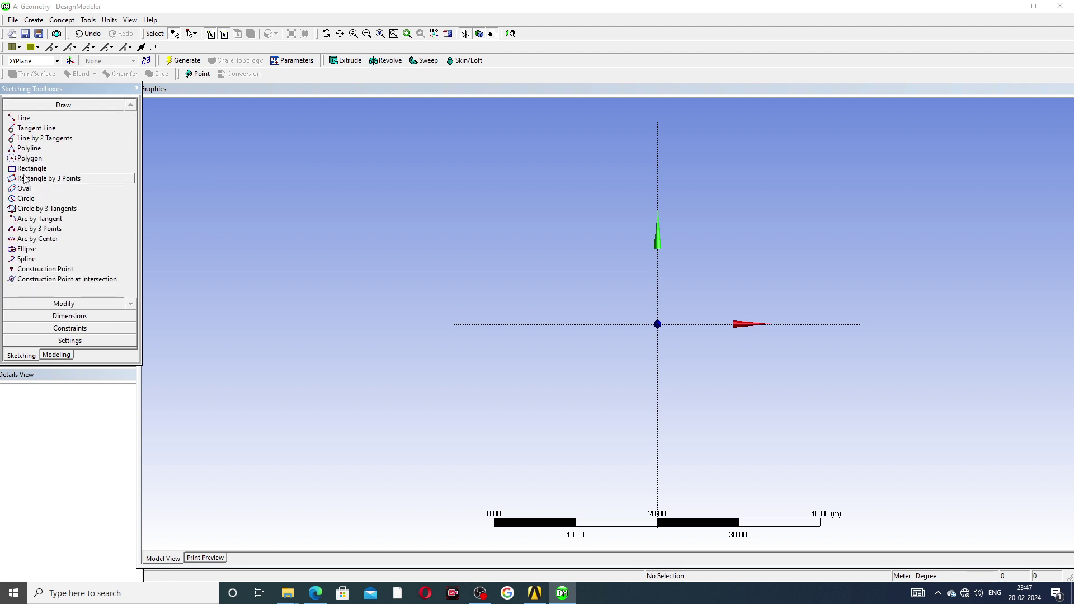
left_click(28, 200)
left_click(658, 323)
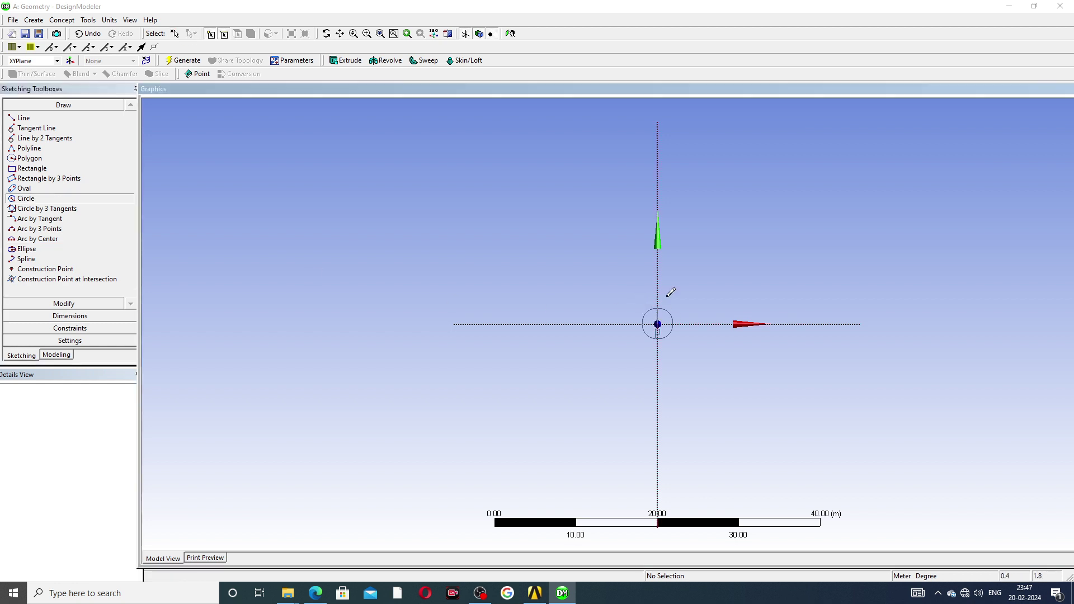
left_click(714, 173)
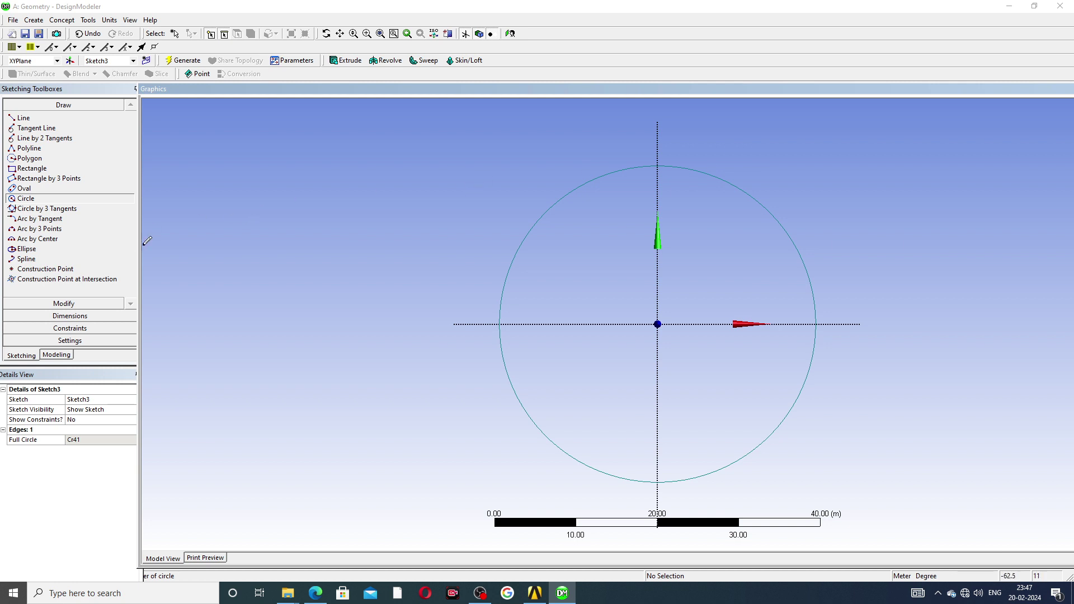
left_click(70, 304)
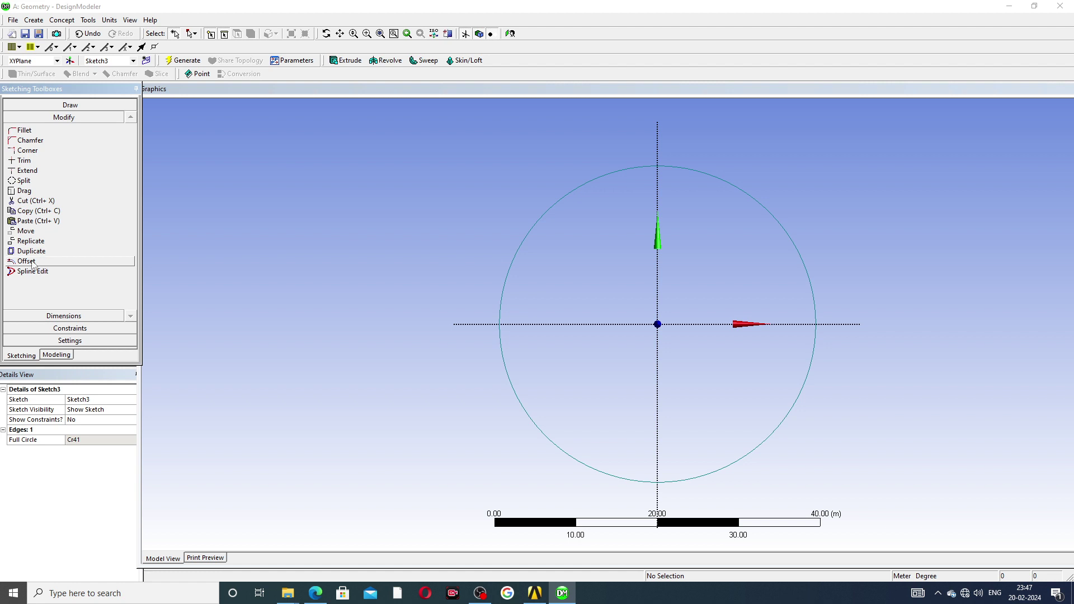
Offset the circle, placing five smaller concentric copies inside it.
left_click(27, 261)
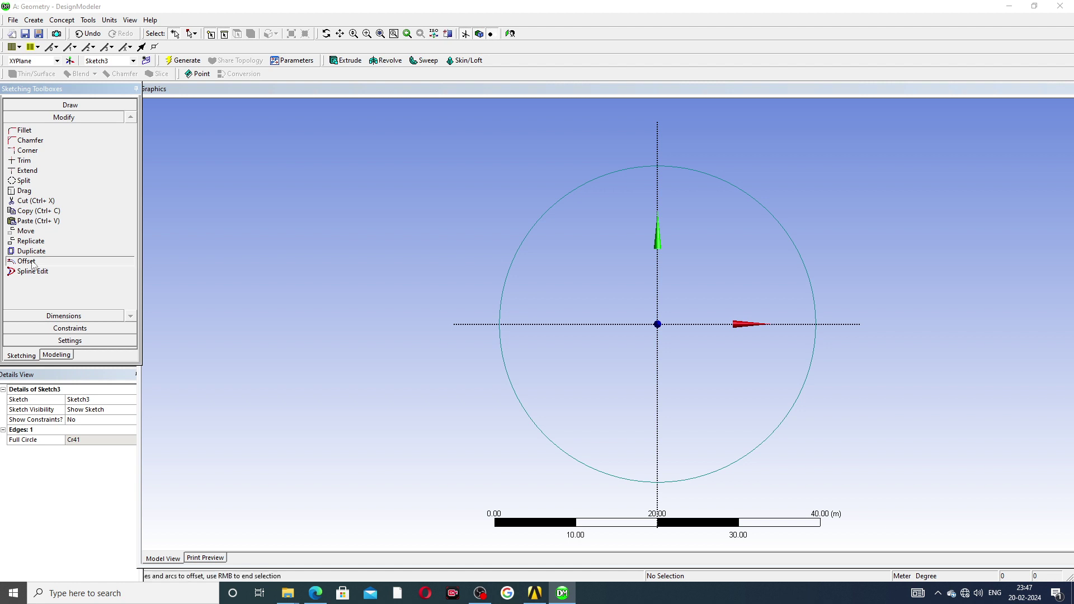
left_click(556, 205)
right_click(557, 208)
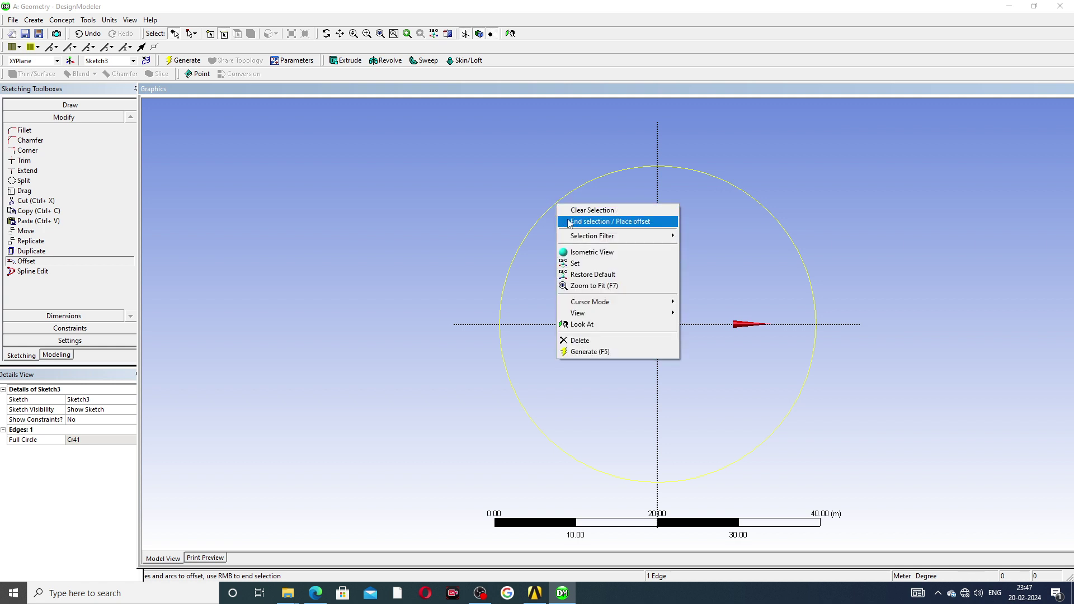
left_click(632, 222)
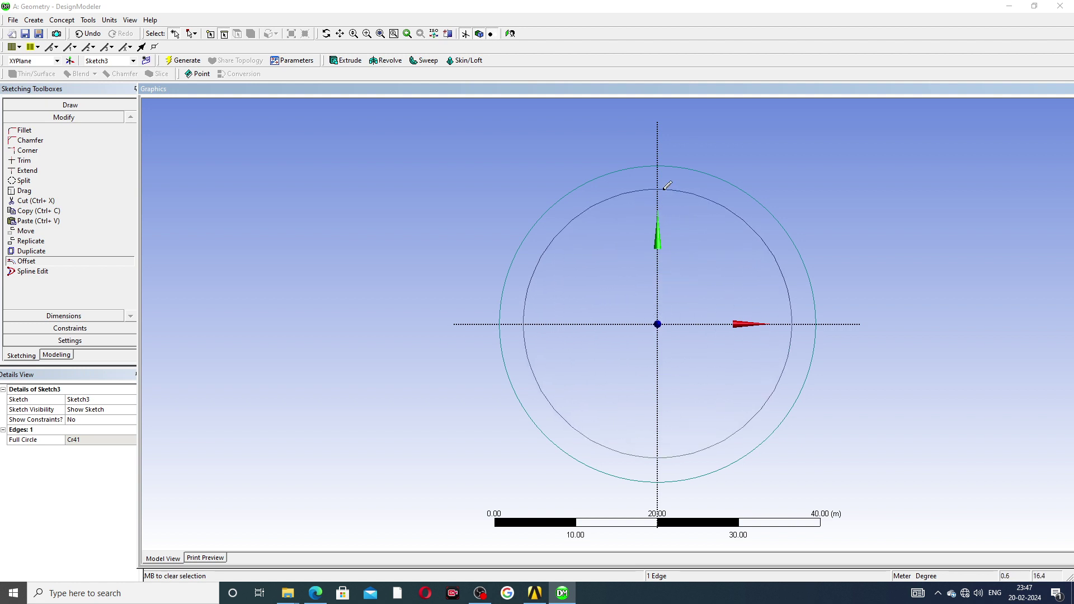
left_click(667, 181)
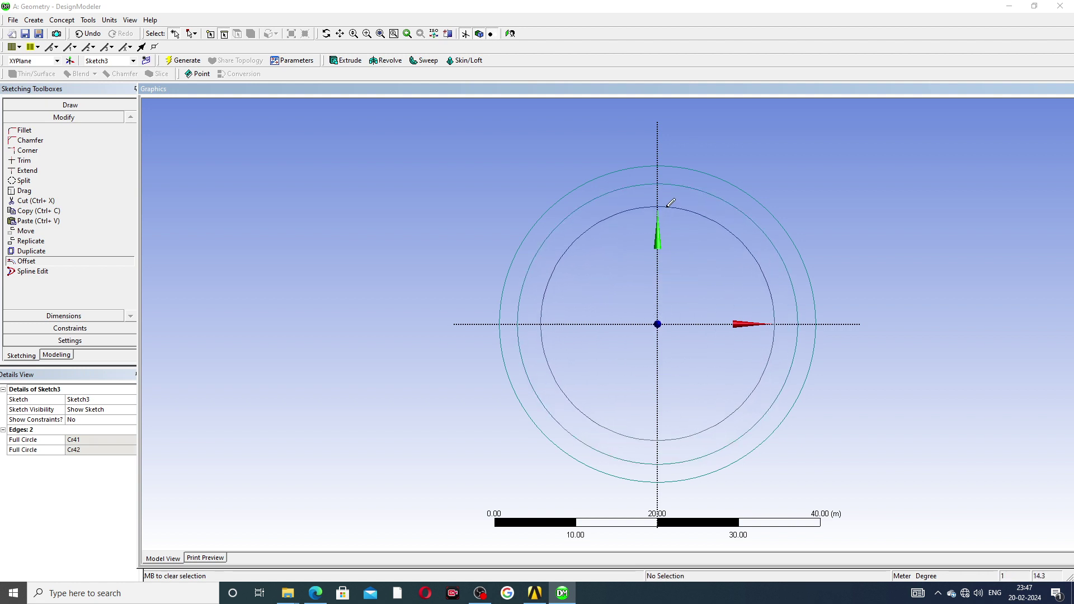
left_click(671, 208)
left_click(675, 238)
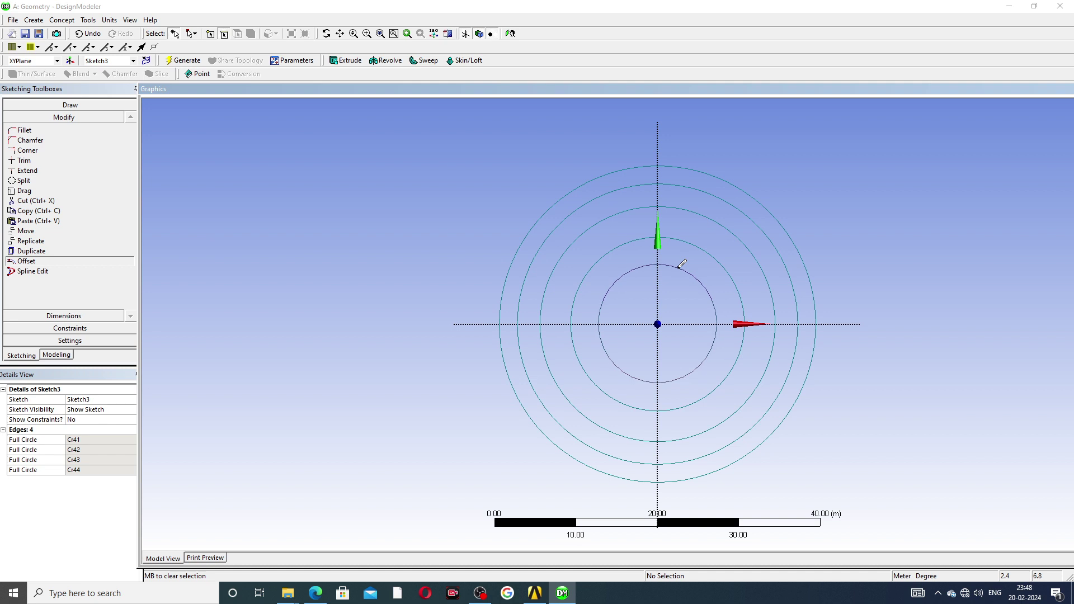
left_click(679, 267)
left_click(675, 307)
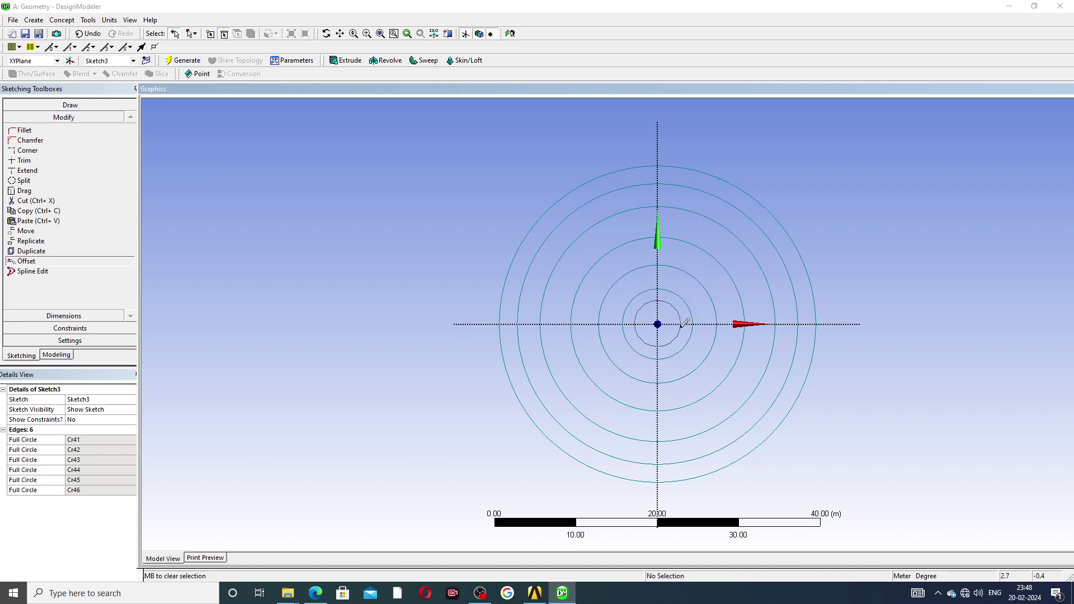
Add more concentric offset circles outside the original and between the existing rings.
left_click(679, 126)
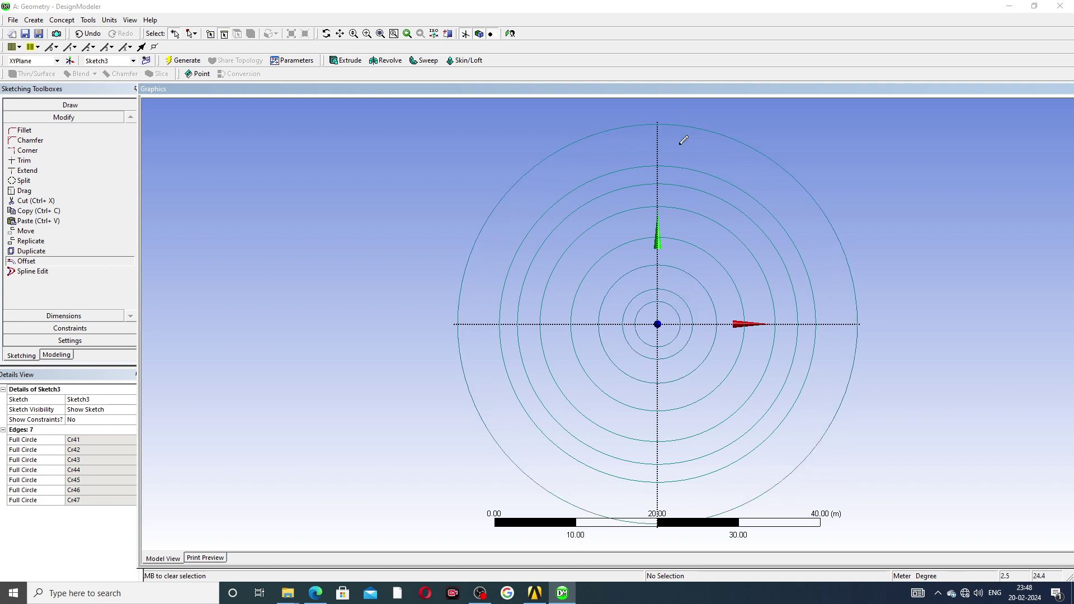
left_click(681, 147)
left_click(683, 144)
left_click(687, 139)
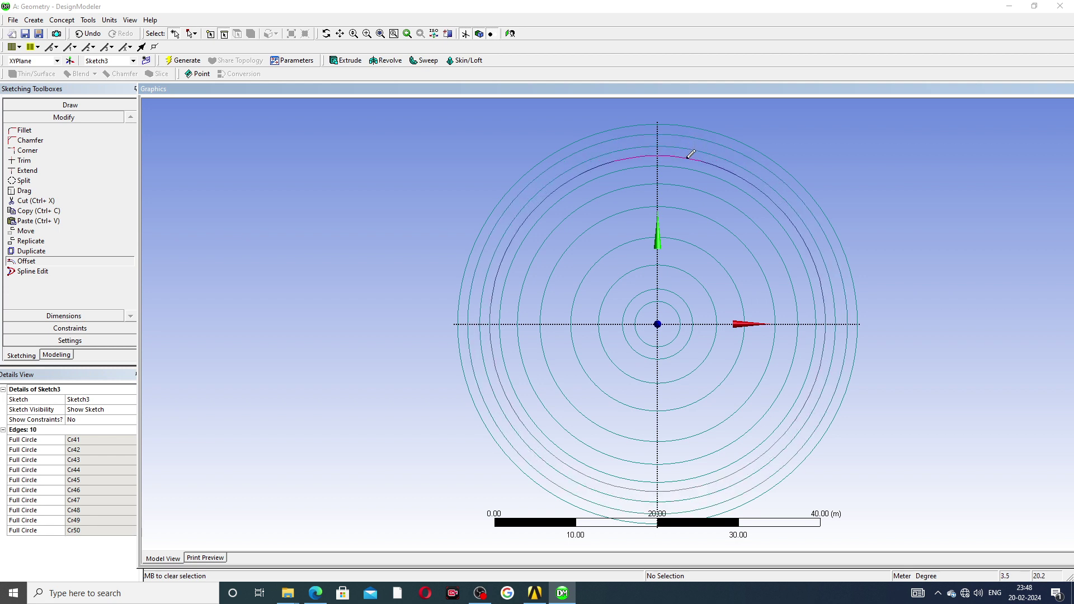
left_click(692, 178)
left_click(695, 181)
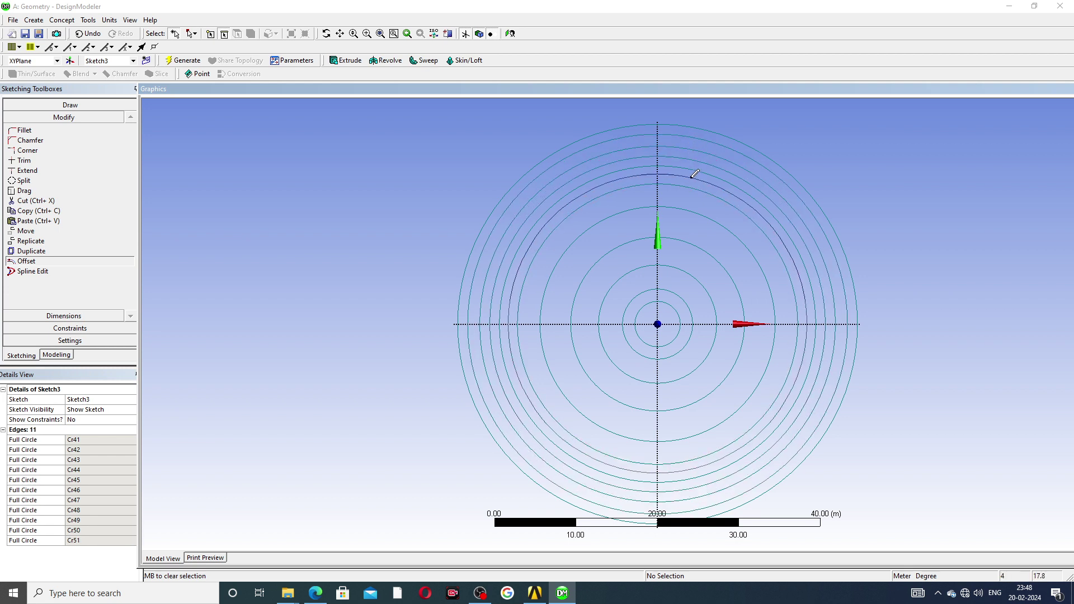
left_click(693, 206)
left_click(695, 232)
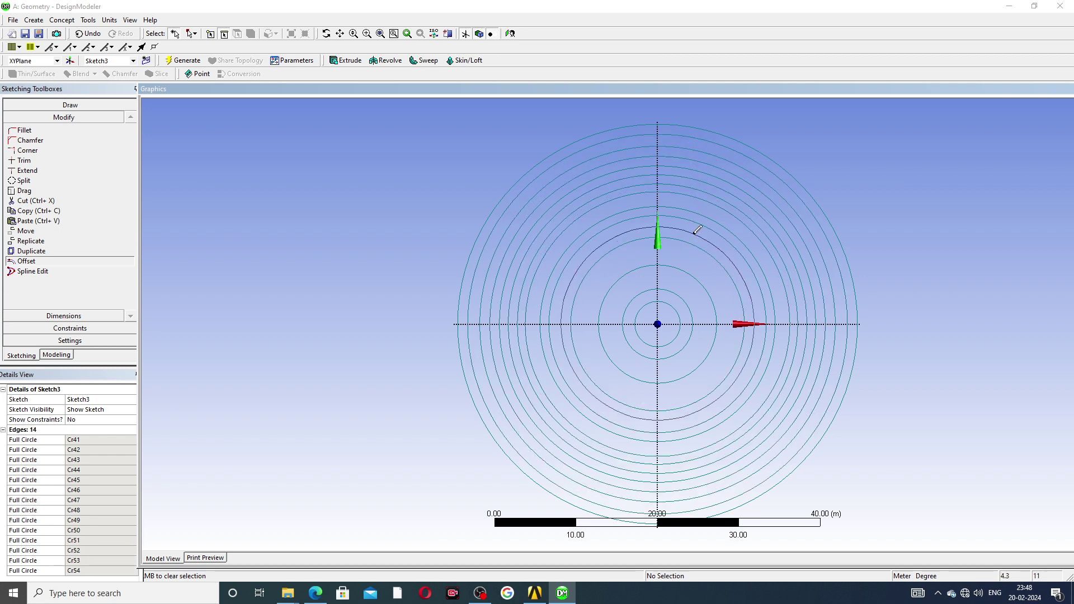
left_click(694, 237)
left_click(697, 254)
Fill in tightly spaced circles near the centre plus two beyond the outermost ring.
left_click(699, 277)
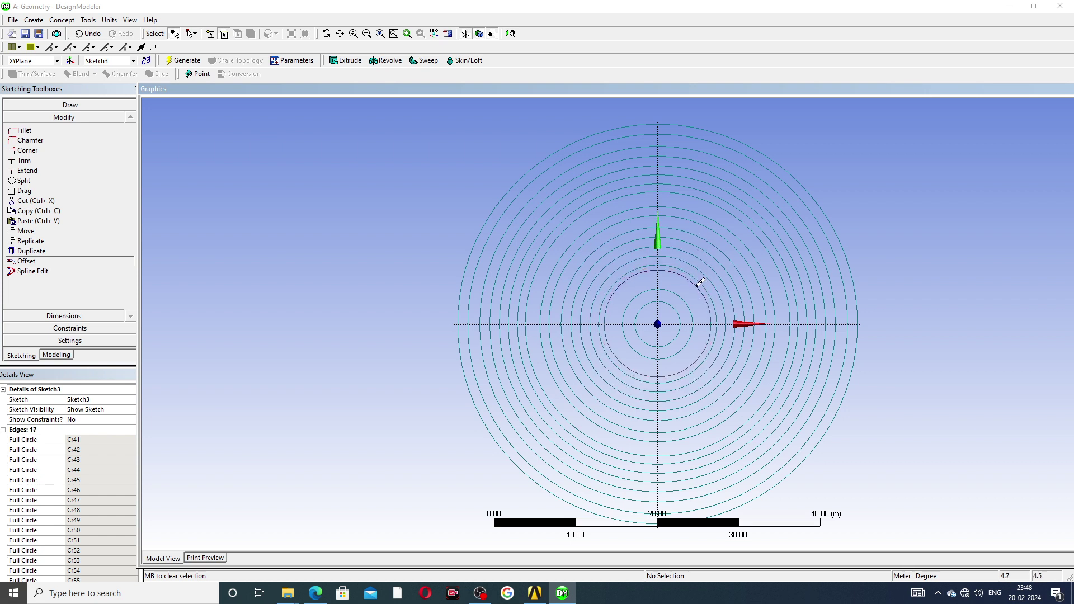
left_click(698, 286)
left_click(698, 294)
left_click(698, 300)
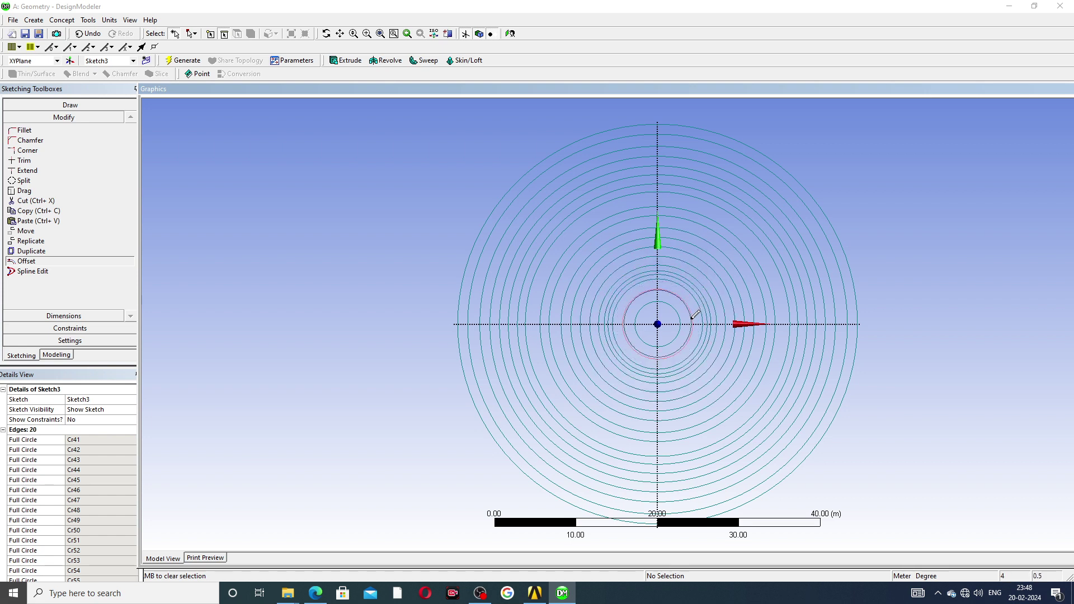
left_click(692, 307)
left_click(683, 318)
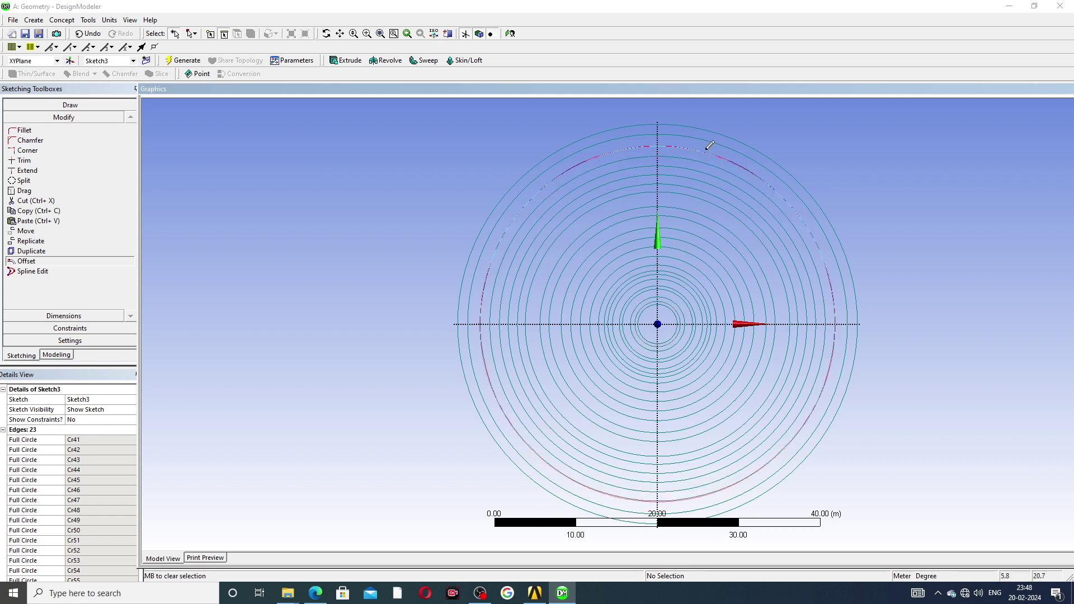
left_click(819, 190)
left_click(845, 169)
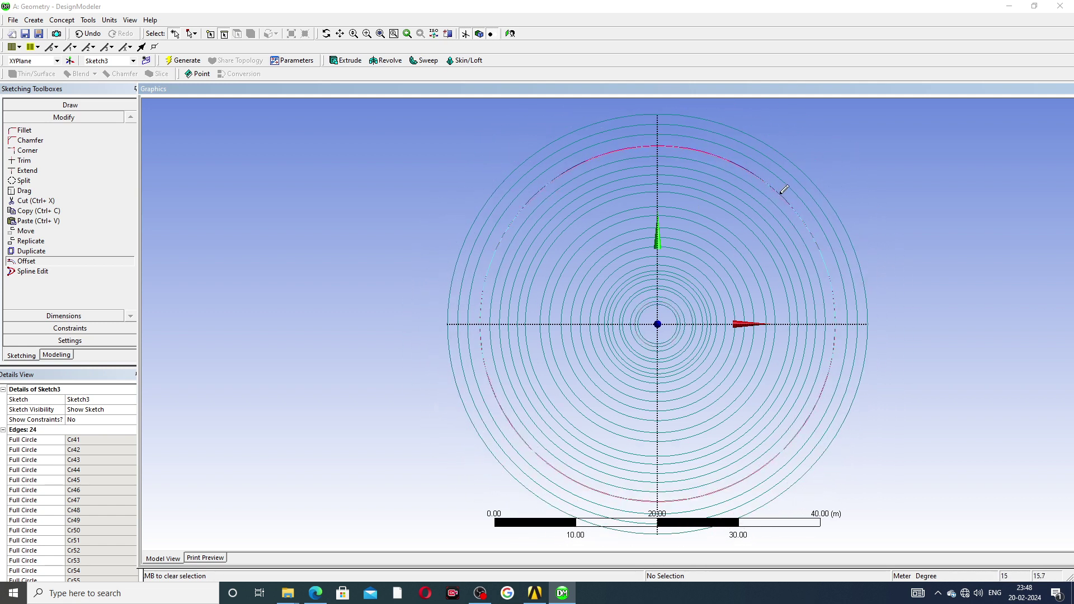
End offsetting and inspect the 24 circles from an oblique angle, then face-on.
key("Escape")
scroll(780, 213, "down", 2)
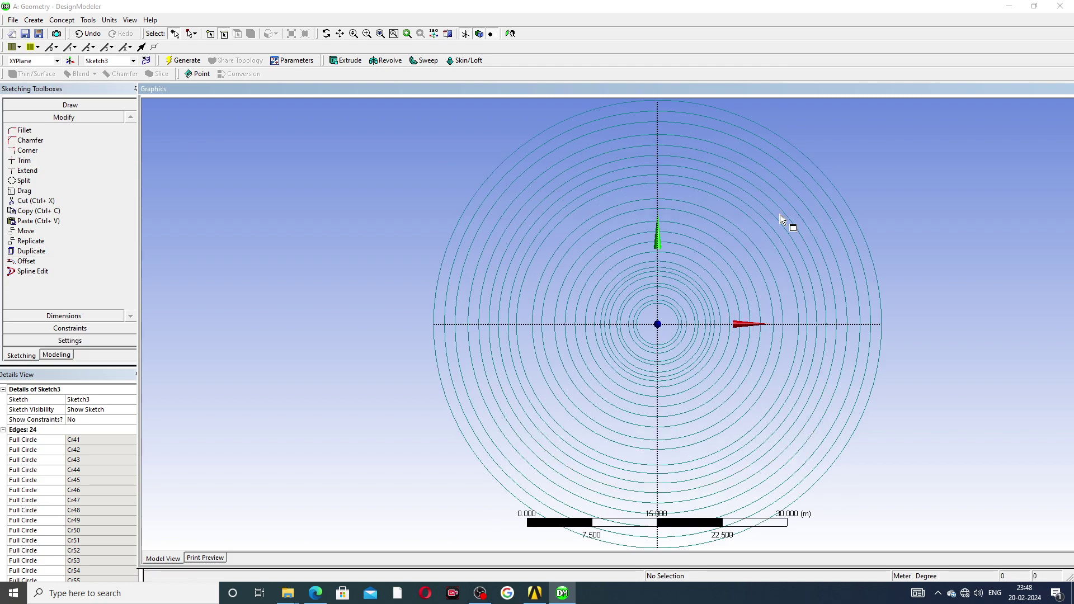
mouse_move(781, 217)
middle_mouse_down()
mouse_move(692, 296)
mouse_move(667, 384)
mouse_move(681, 269)
mouse_move(683, 379)
mouse_move(837, 314)
mouse_move(707, 249)
mouse_move(592, 246)
mouse_move(812, 242)
mouse_move(818, 334)
mouse_move(606, 292)
mouse_move(713, 299)
middle_mouse_up()
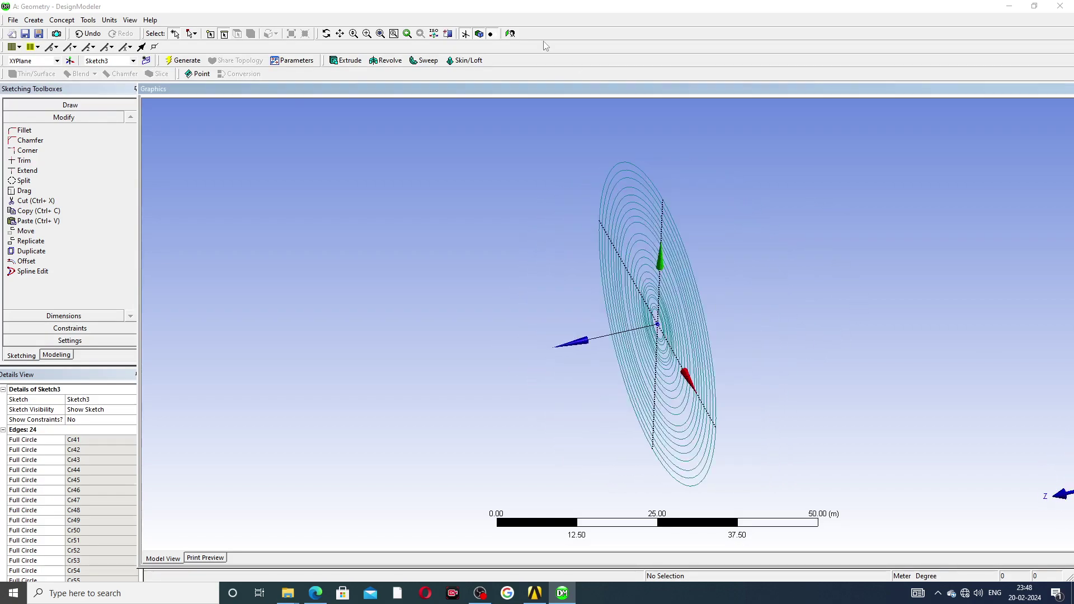
left_click(510, 34)
scroll(780, 258, "up", 2)
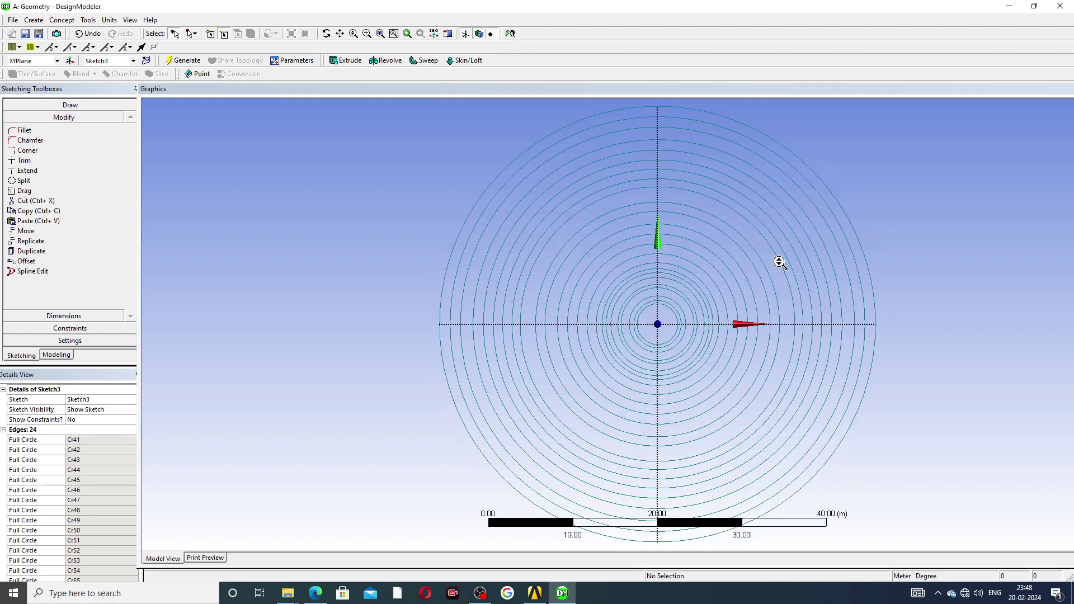
scroll(780, 261, "down", 3)
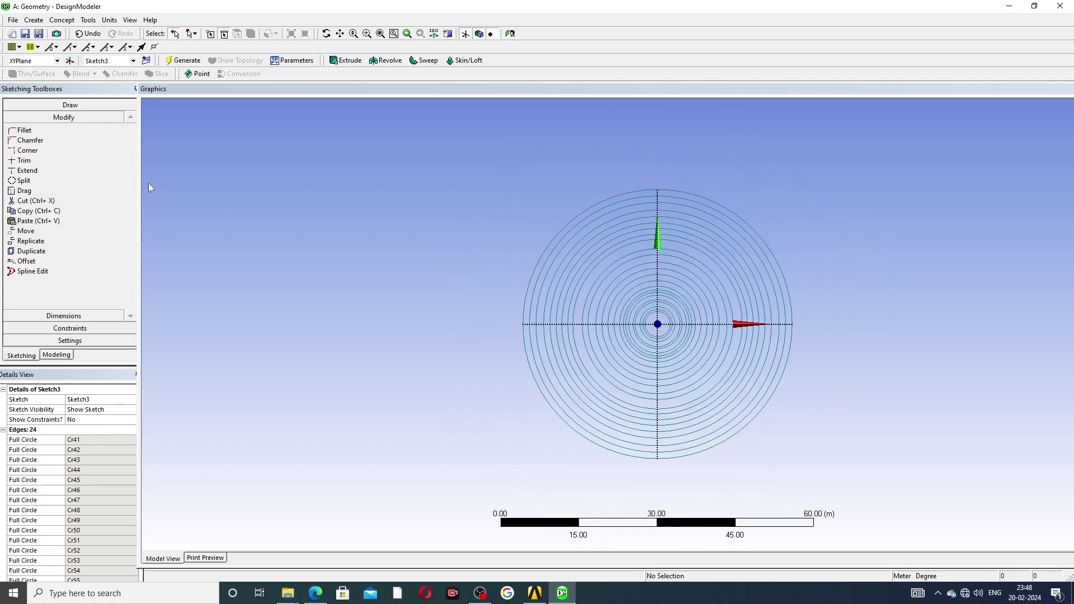
left_click(69, 106)
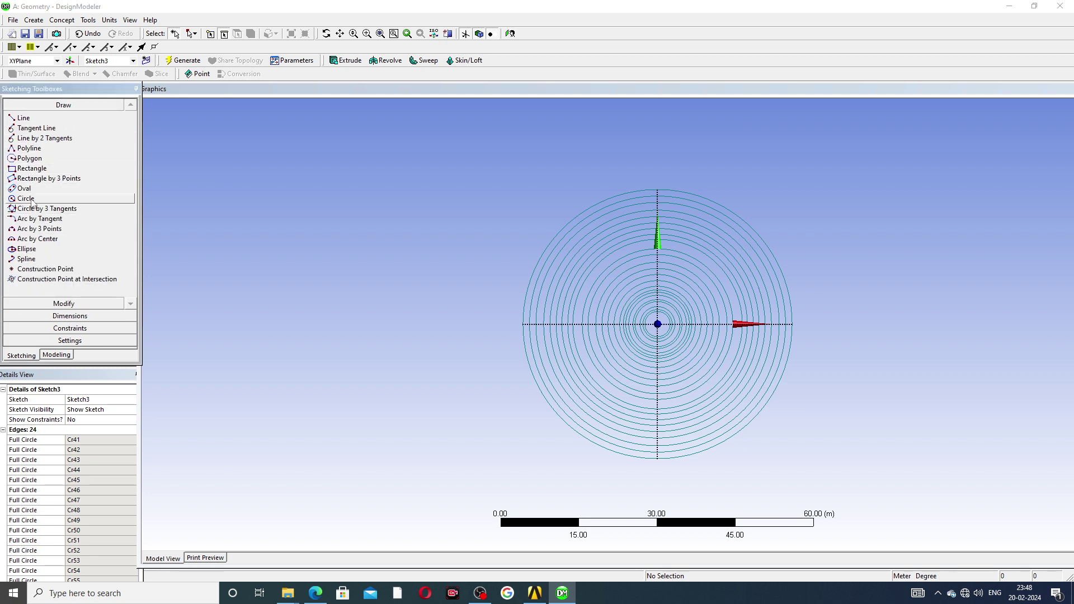
Draw a rectangle to the left of the concentric circles and end the Rectangle tool.
left_click(32, 168)
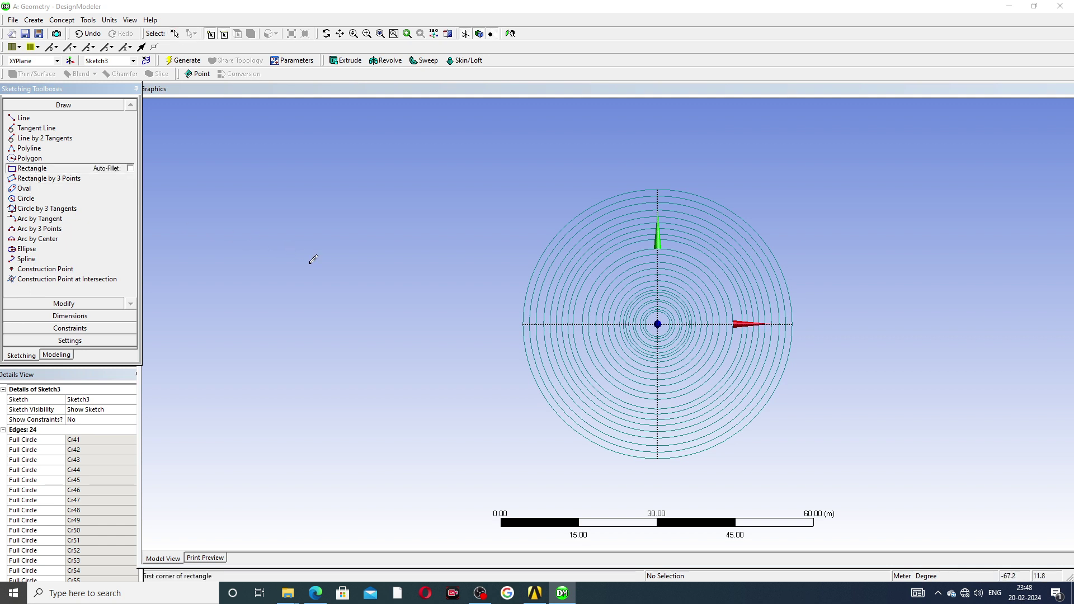
left_click(333, 266)
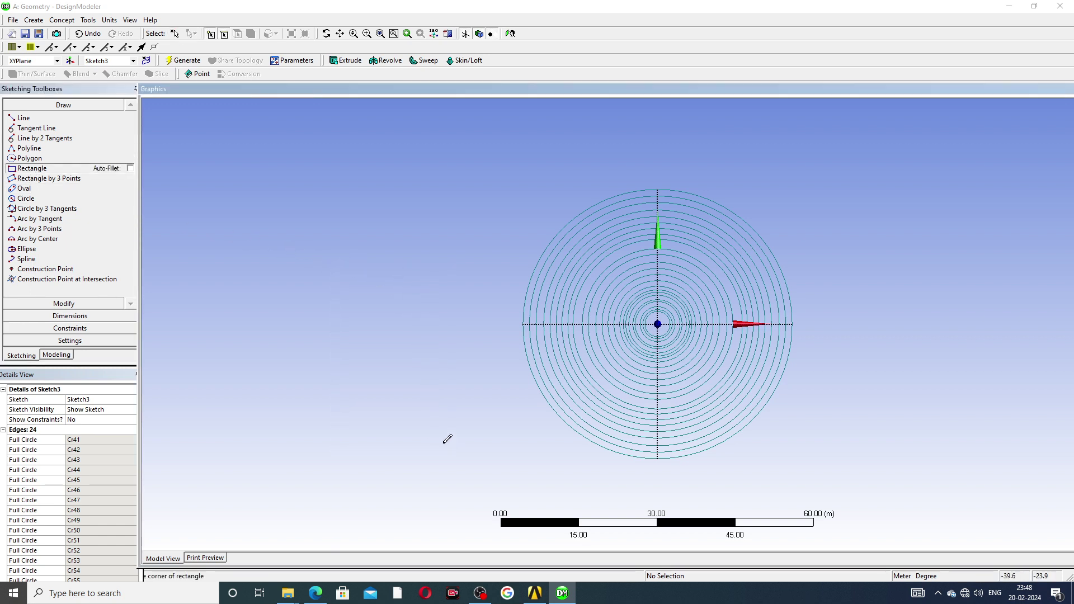
left_click(500, 412)
right_click(427, 177)
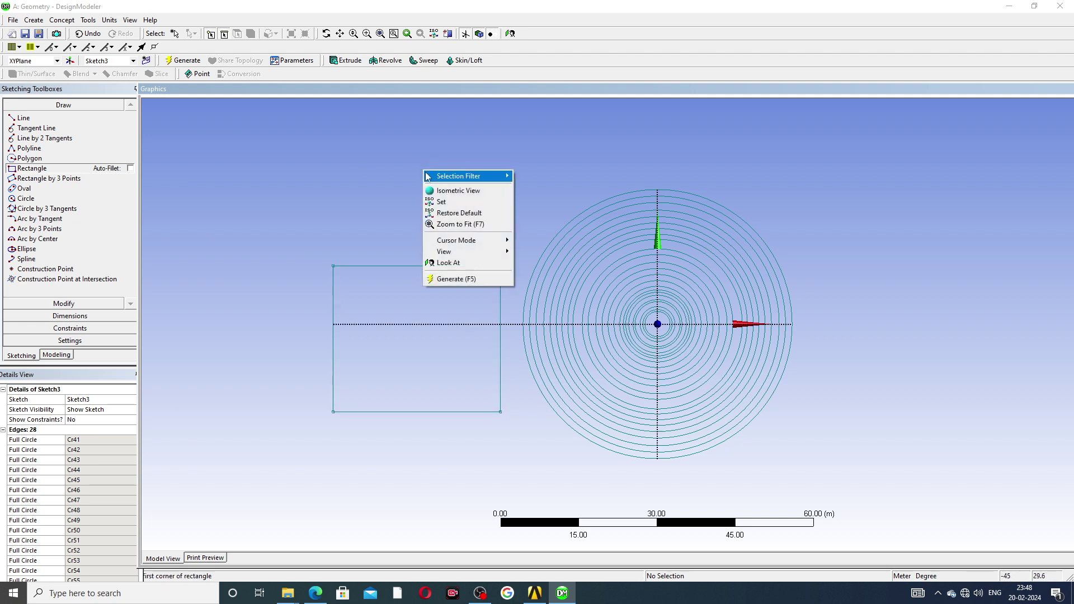
left_click(314, 172)
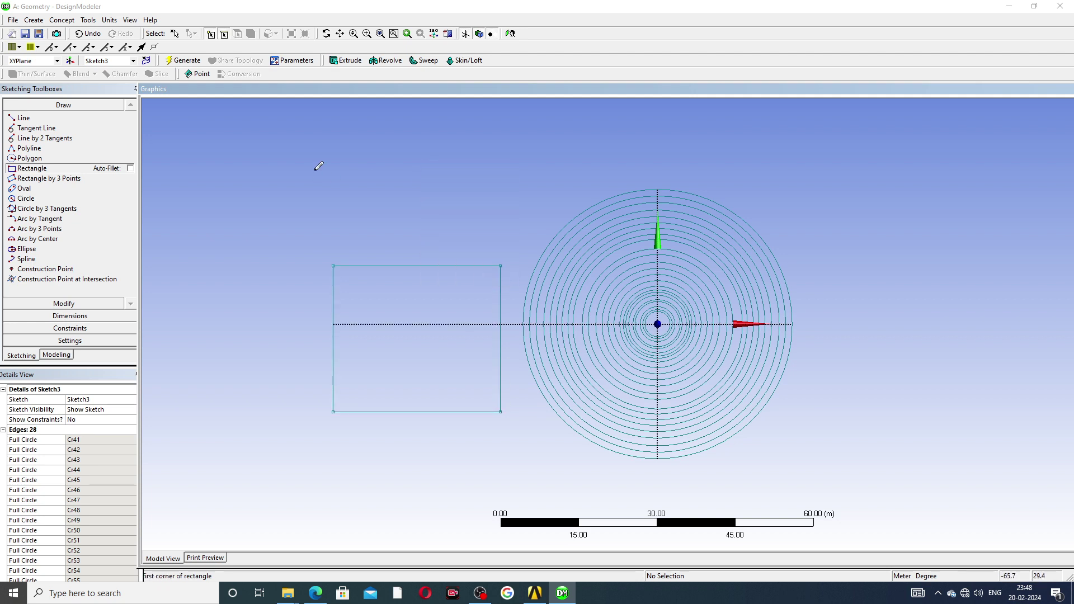
left_click(63, 303)
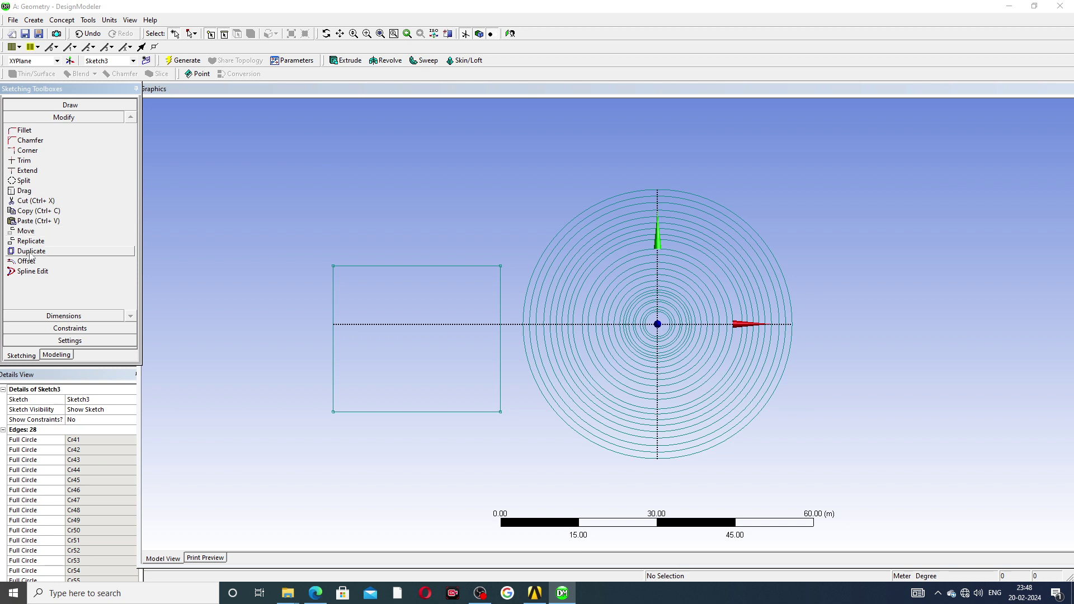
Start an Offset with all four edges of the rectangle selected.
left_click(28, 261)
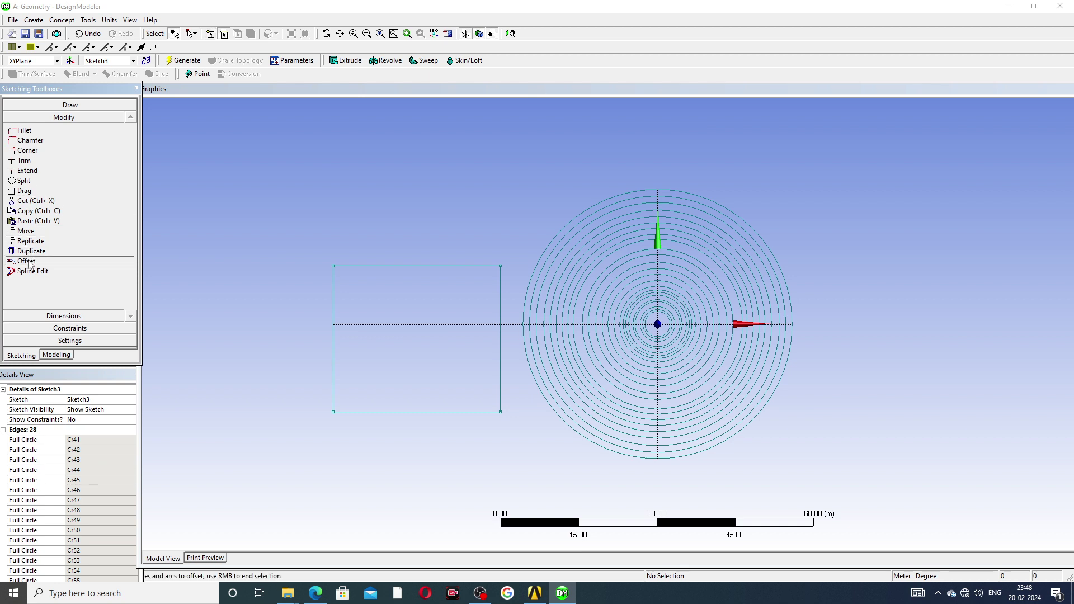
left_click(389, 266)
left_click(390, 266)
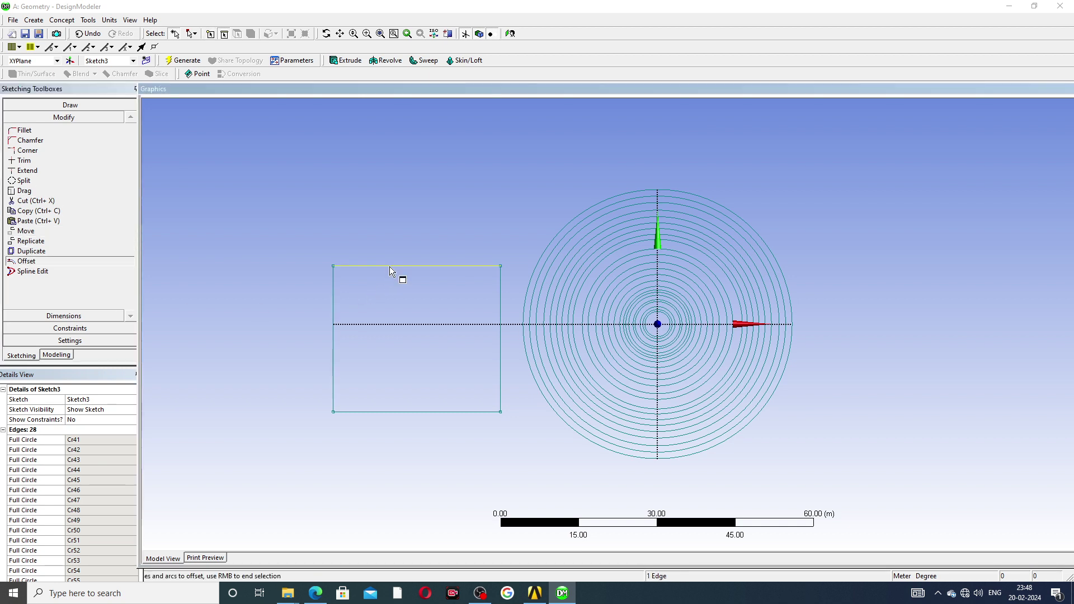
left_click(501, 295)
left_click(454, 411)
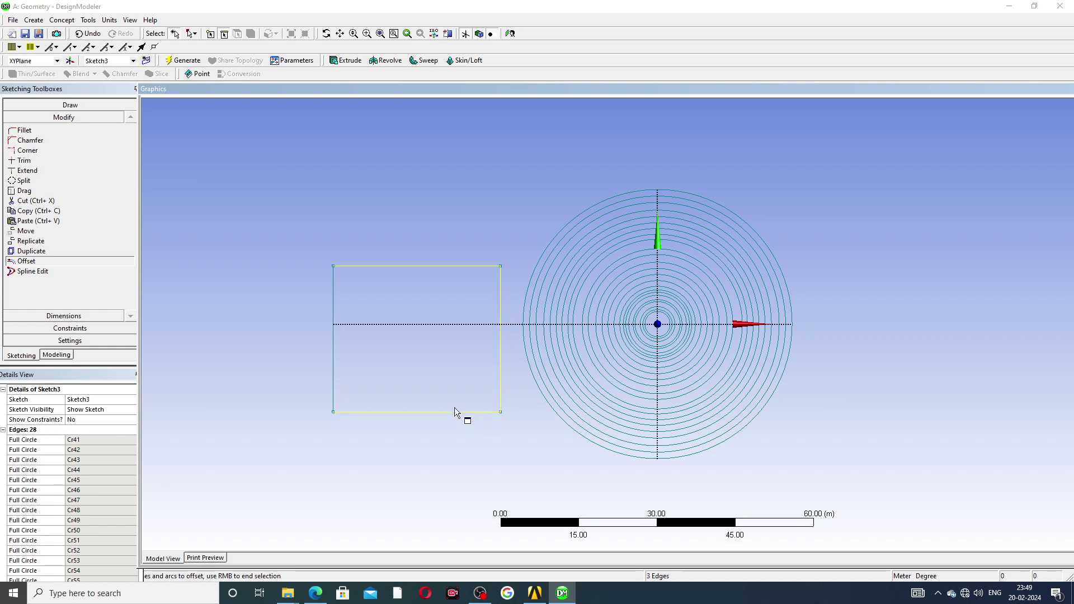
left_click(334, 357)
right_click(444, 267)
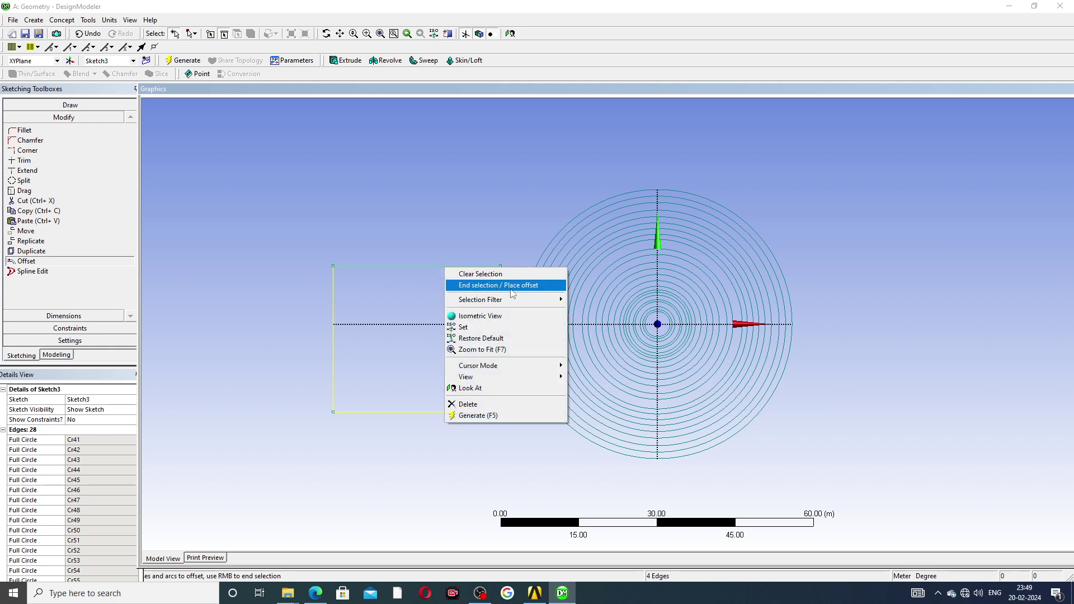
left_click(538, 287)
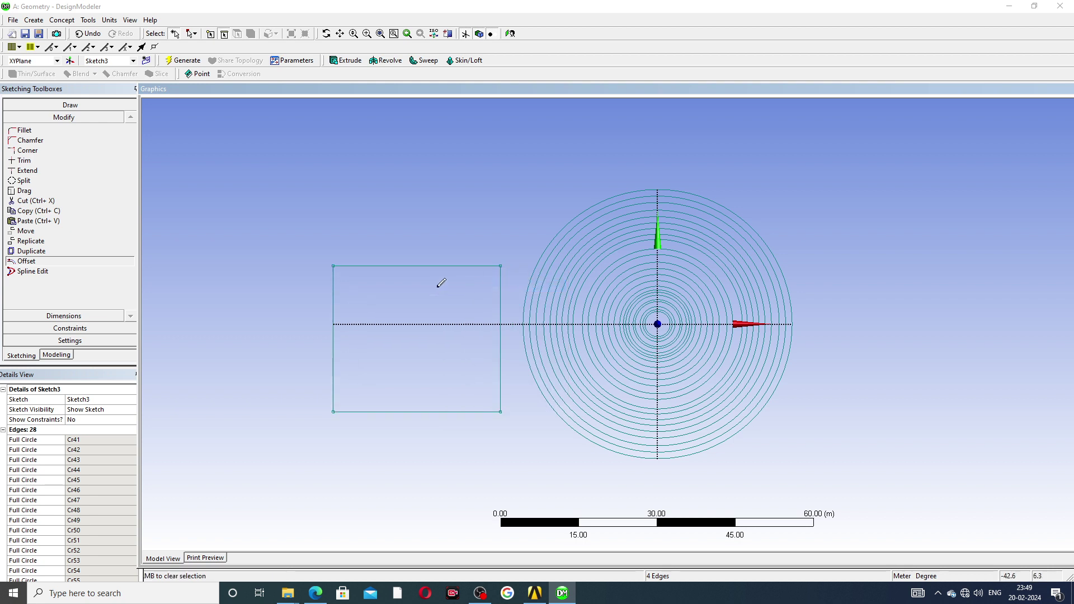
Place six offset rectangles surrounding the original rectangle.
left_click(447, 249)
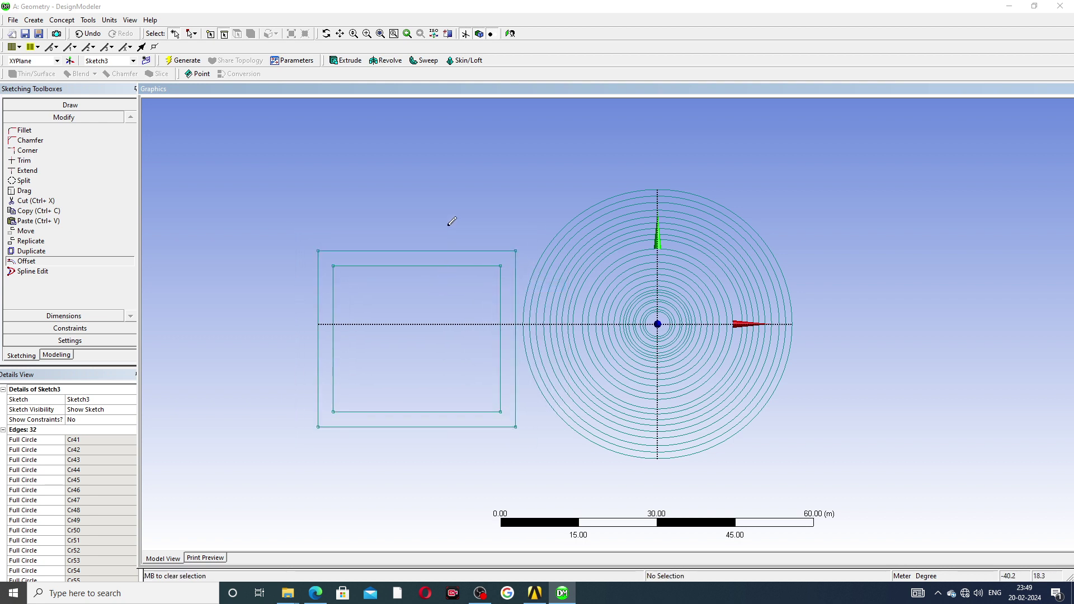
left_click(449, 222)
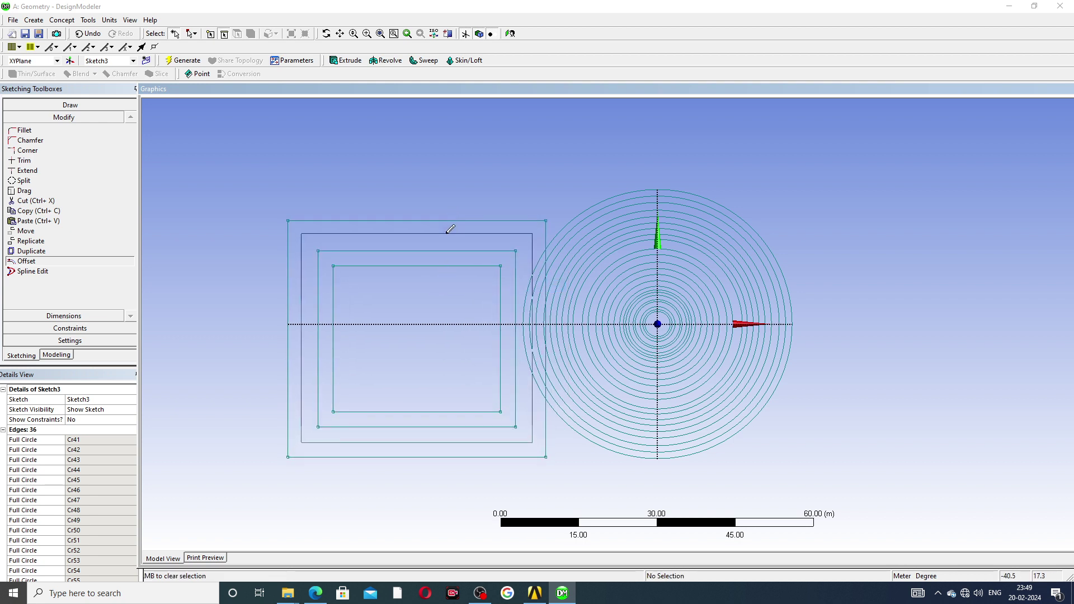
left_click(449, 234)
left_click(456, 194)
left_click(458, 206)
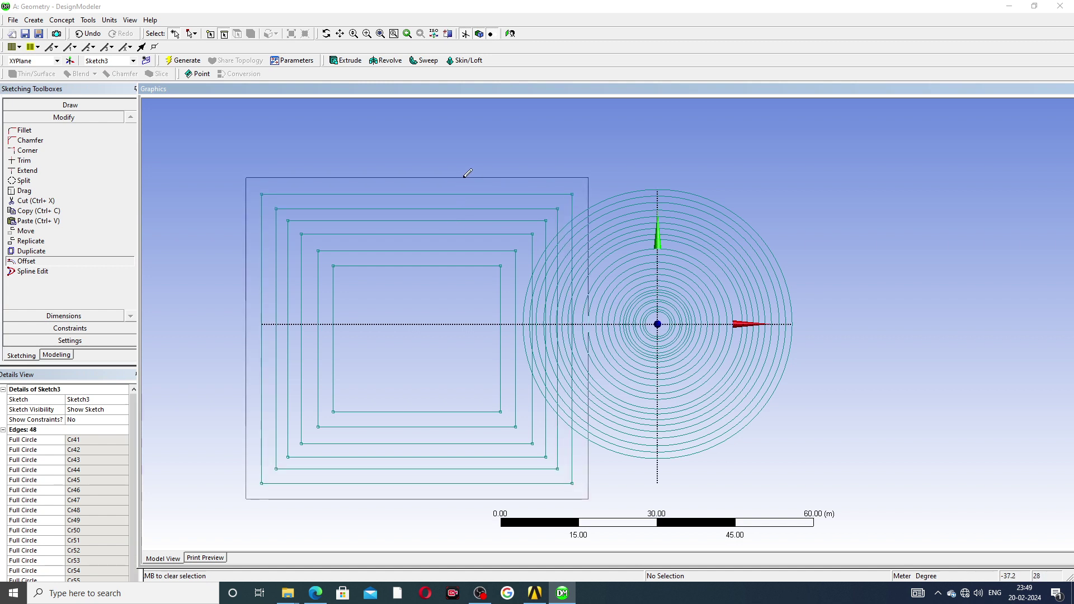
left_click(462, 177)
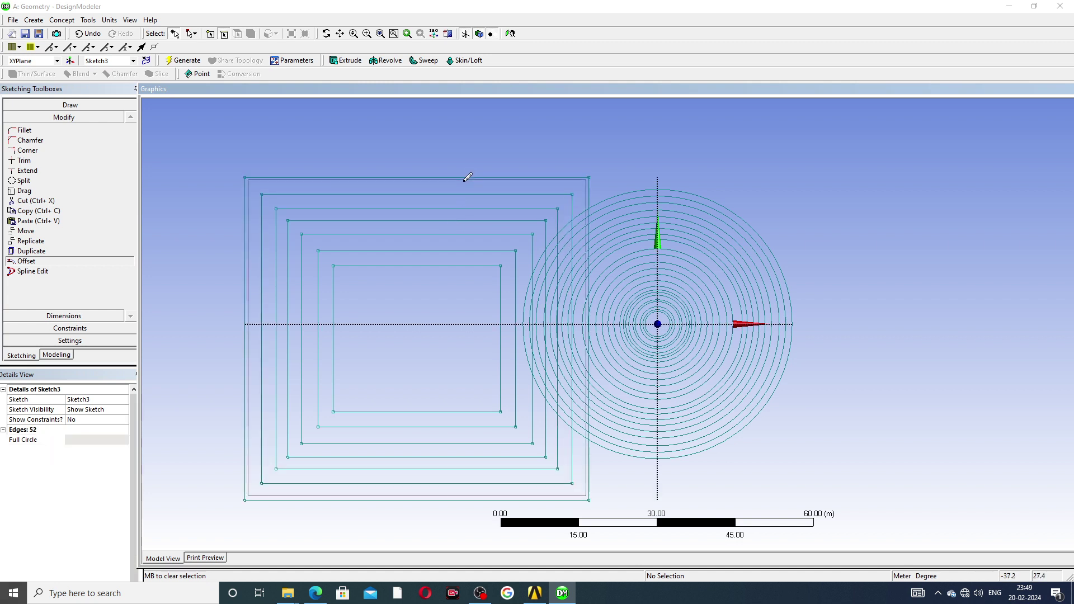
Add three nested rectangles inside the original and two larger outer ones.
left_click(450, 308)
left_click(451, 290)
left_click(451, 277)
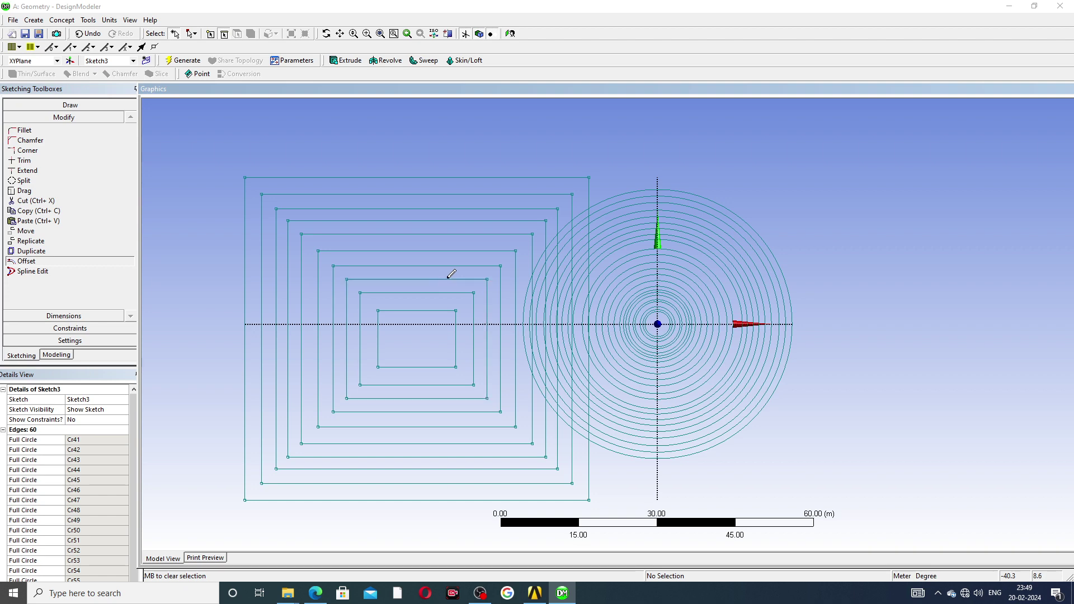
left_click(464, 162)
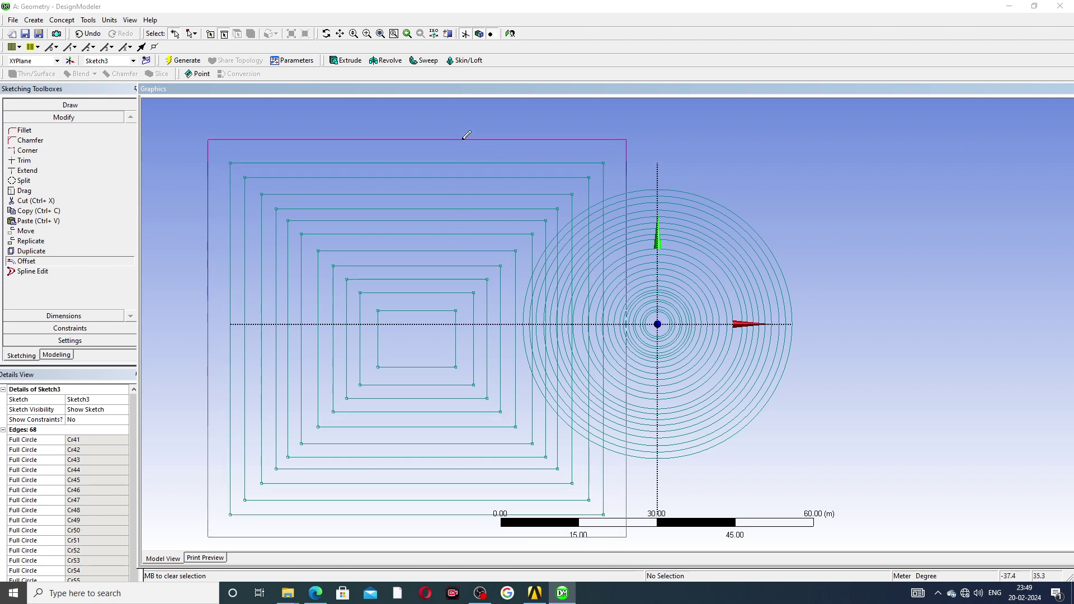
left_click(466, 139)
scroll(588, 215, "up", 1)
scroll(589, 215, "down", 3)
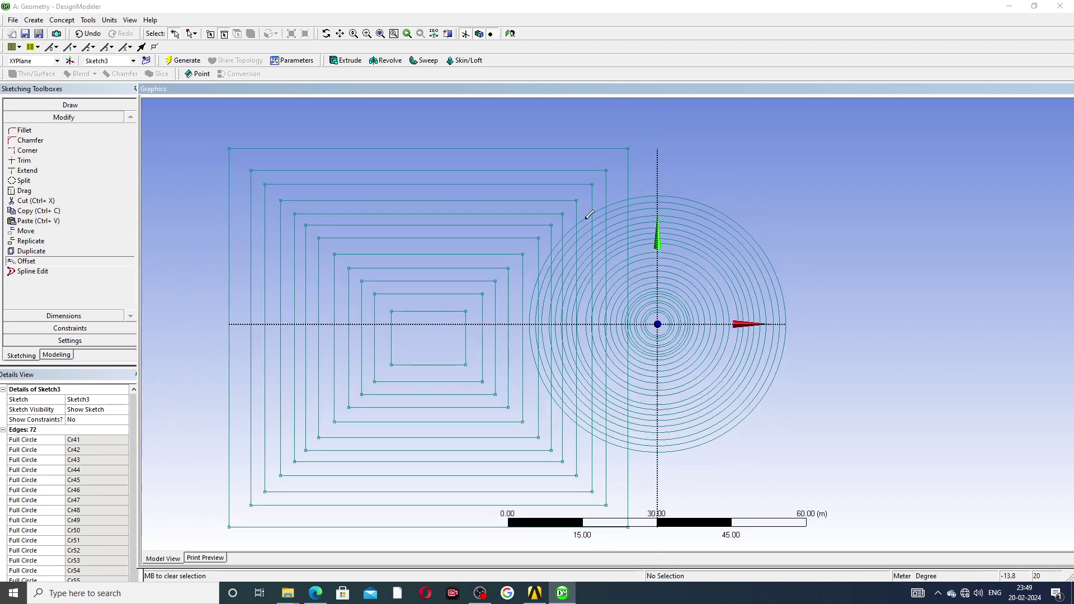
key("Escape")
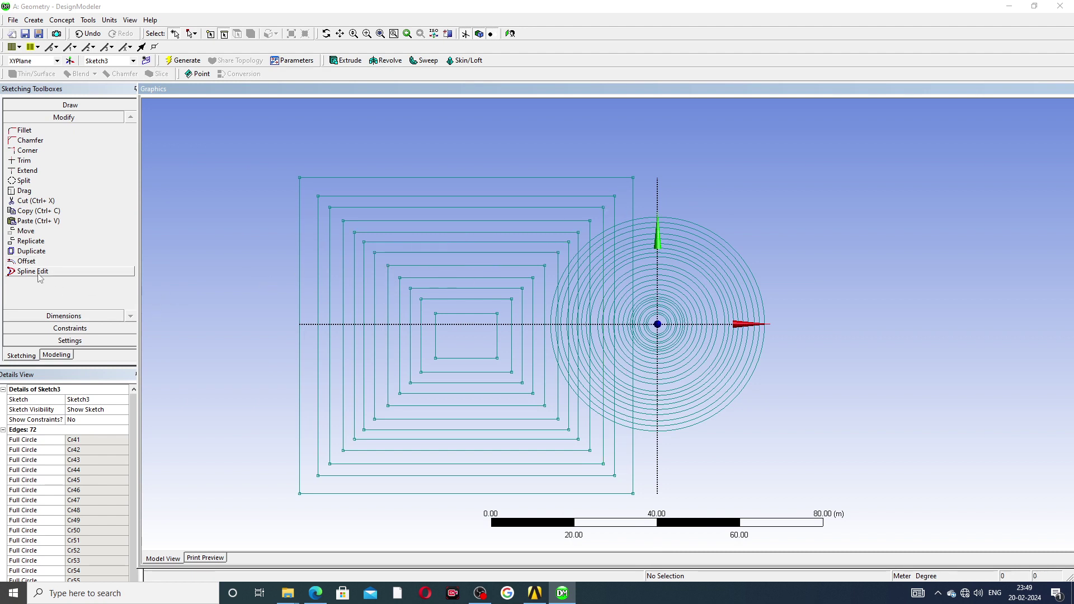
Draw a five-point spline looping left of the nested rectangles.
left_click(80, 106)
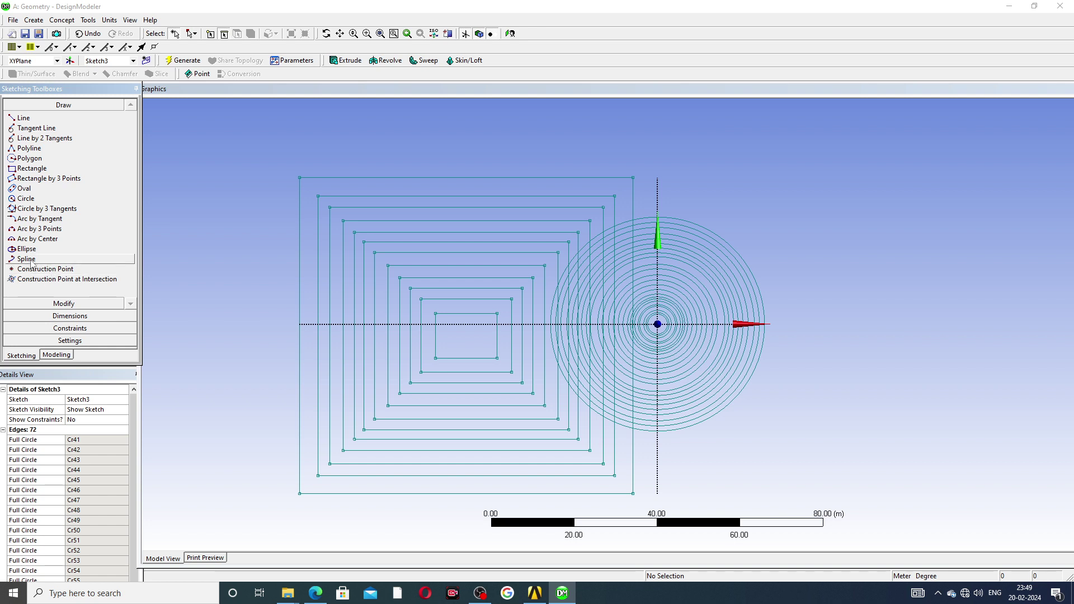
left_click(26, 259)
scroll(710, 224, "up", 2)
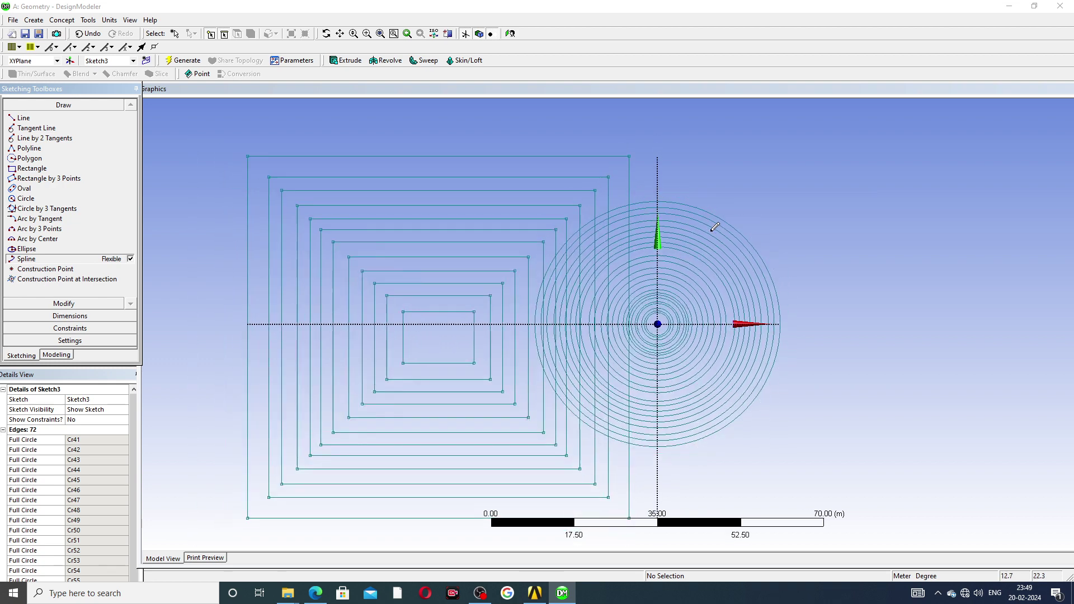
scroll(717, 224, "down", 3)
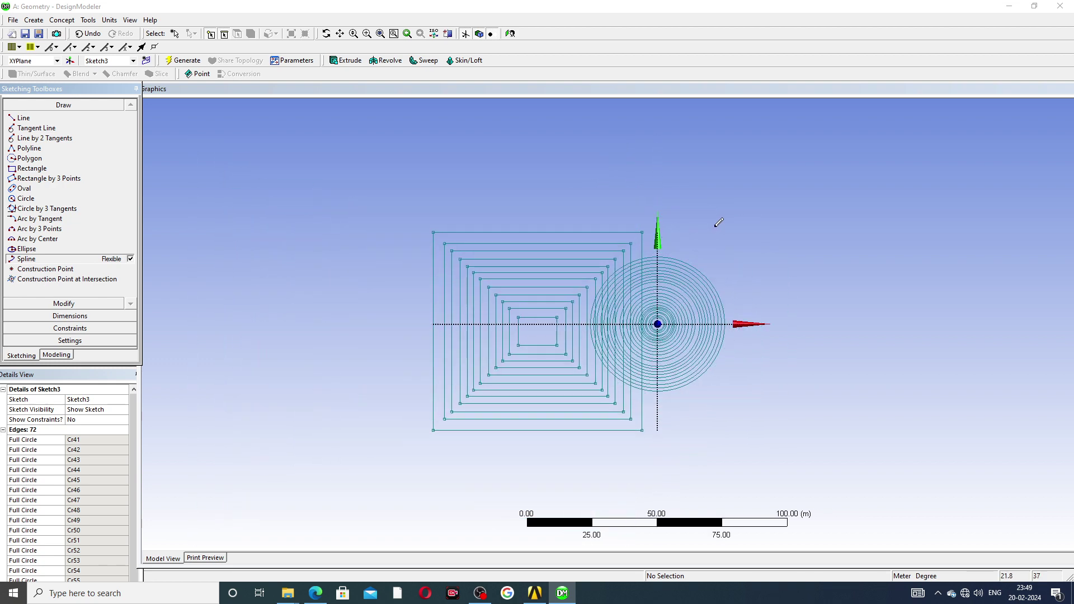
left_click(318, 248)
left_click(458, 202)
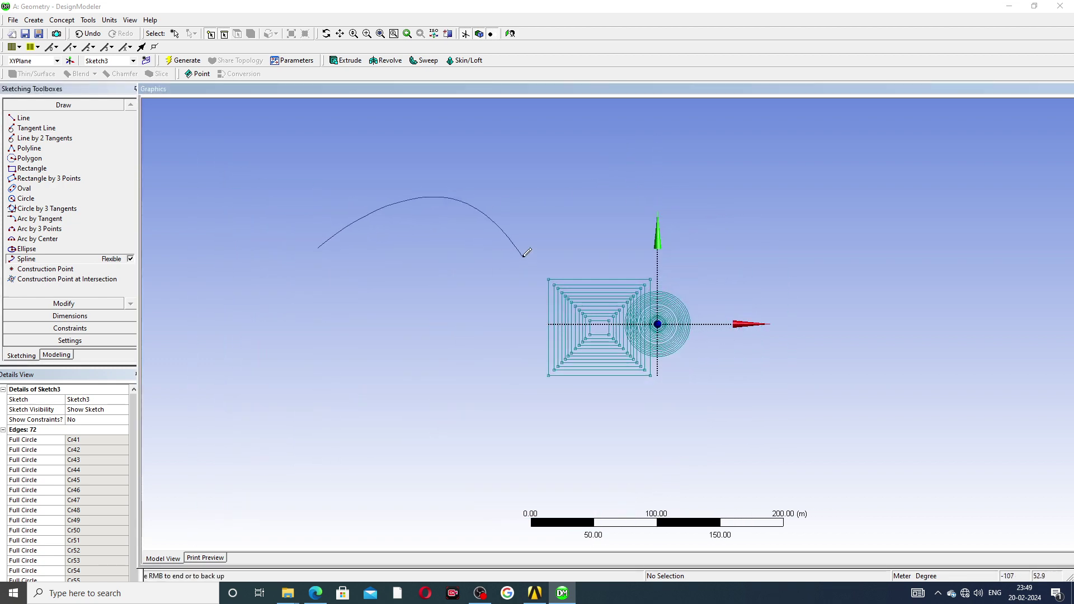
left_click(549, 325)
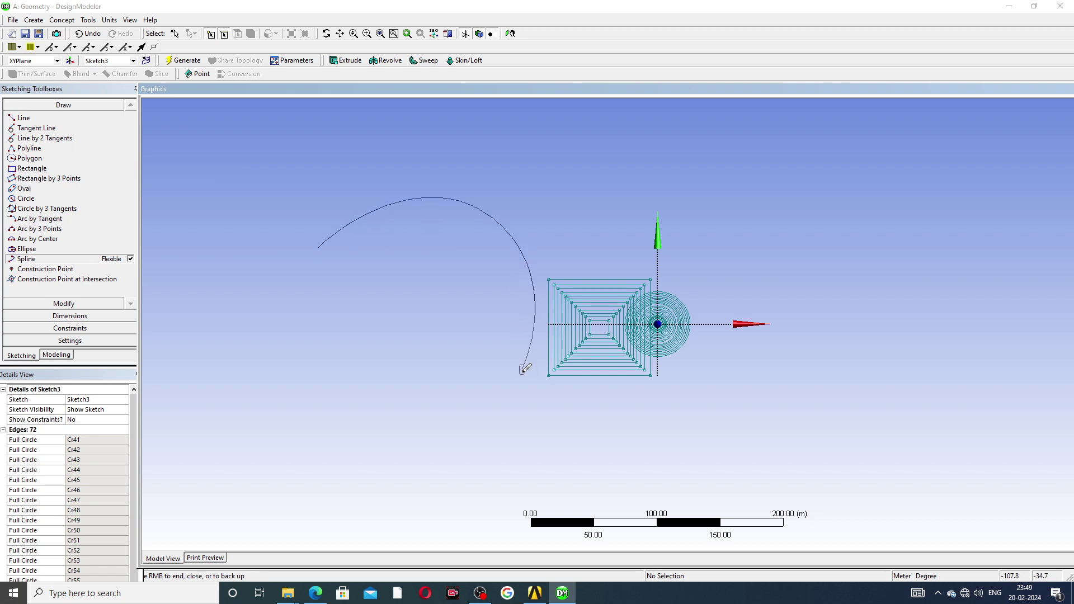
left_click(385, 453)
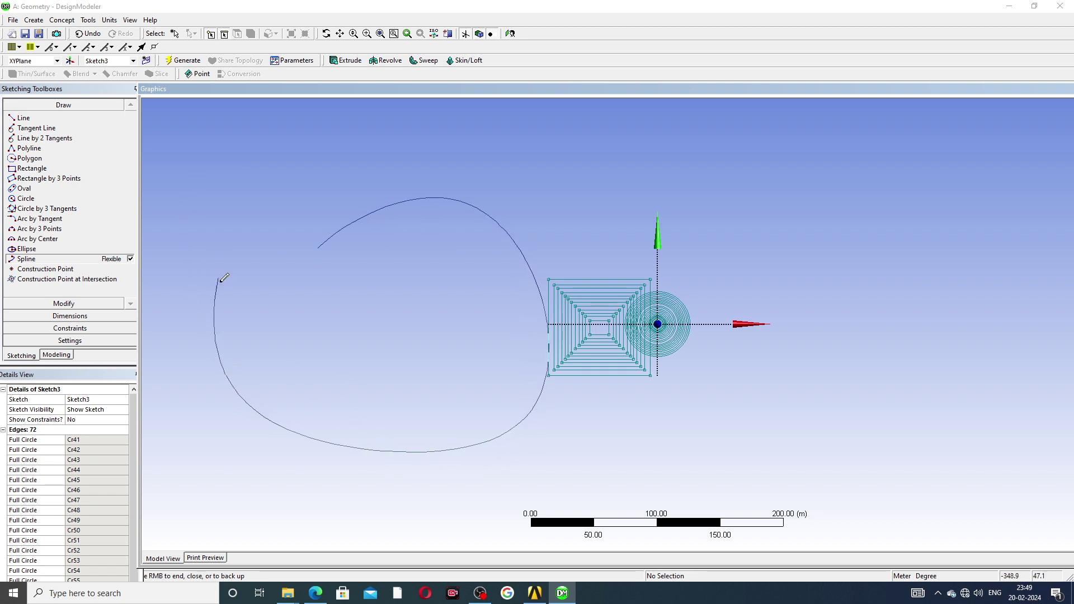
left_click(192, 184)
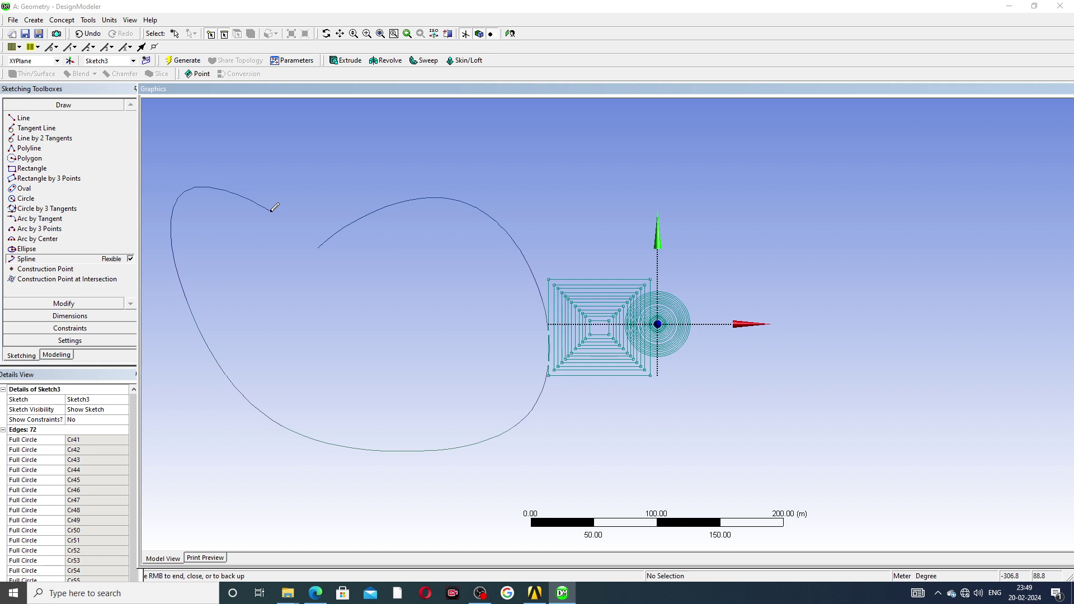
Finish the spline as an open curve and cancel the next spline.
right_click(280, 206)
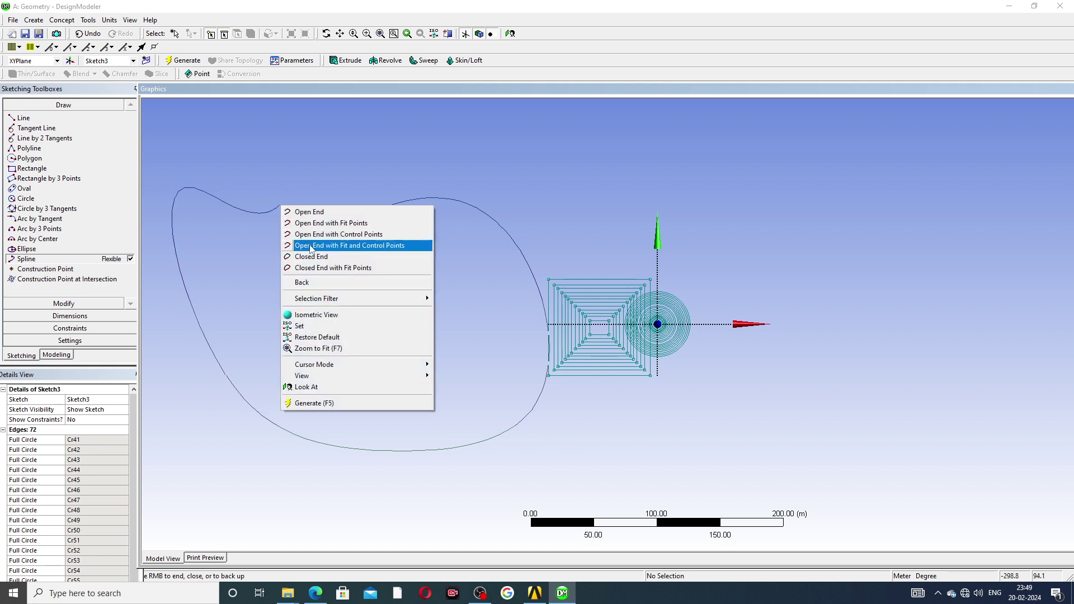
left_click(318, 213)
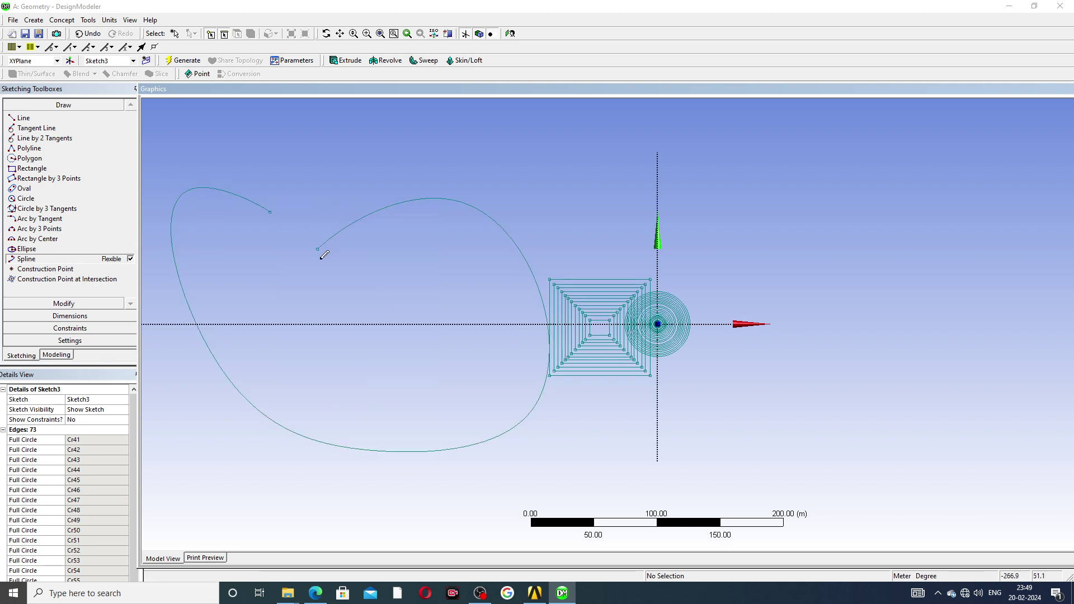
left_click(270, 212)
key("Escape")
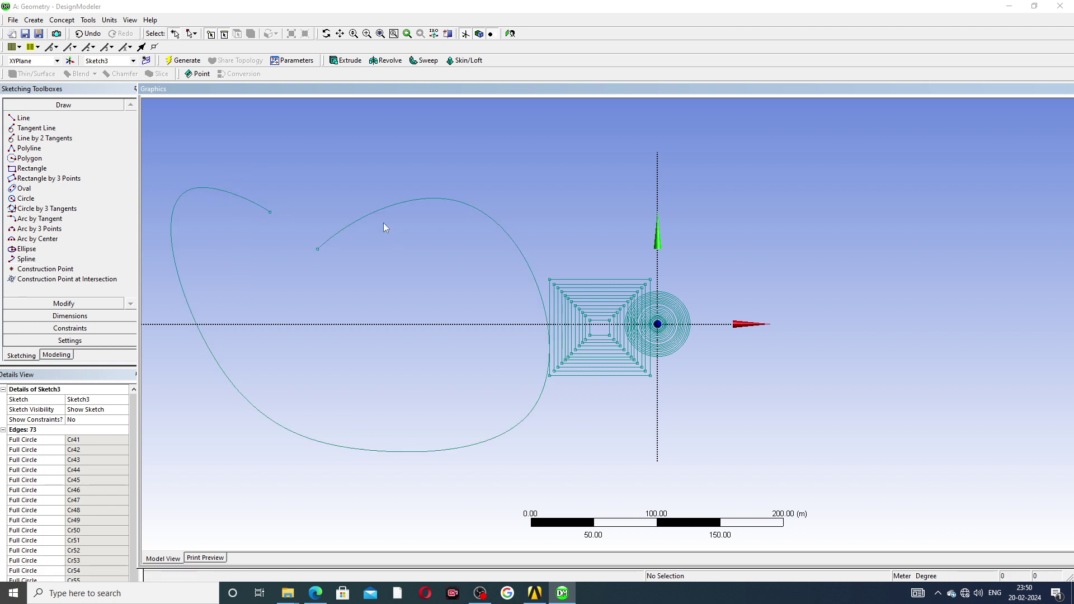
With Spline Edit, drag the spline's top, right, lower-right and bottom fit points outward.
left_click(77, 303)
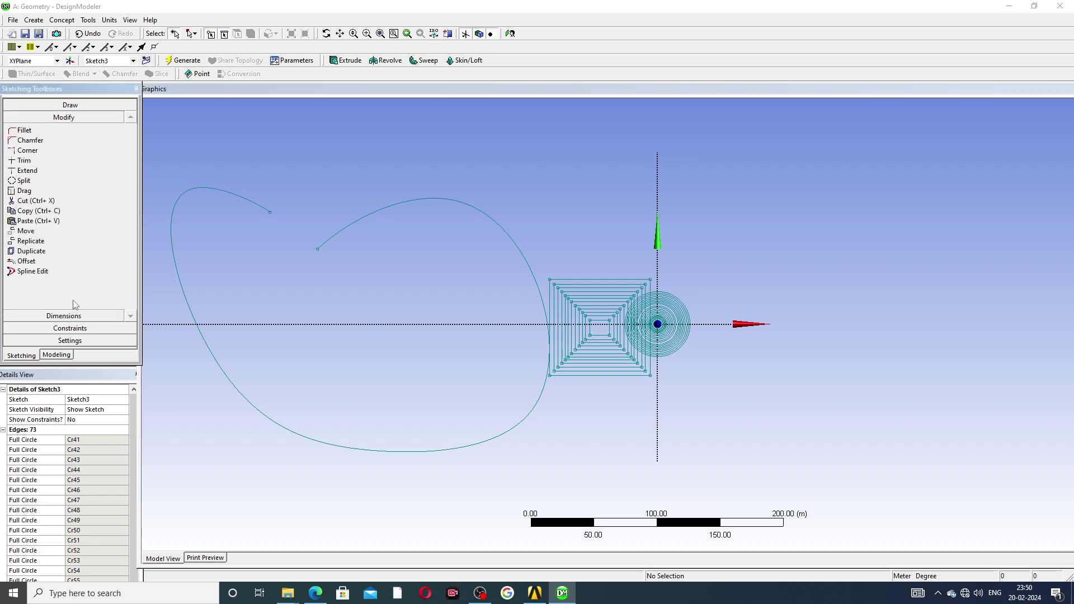
left_click(30, 273)
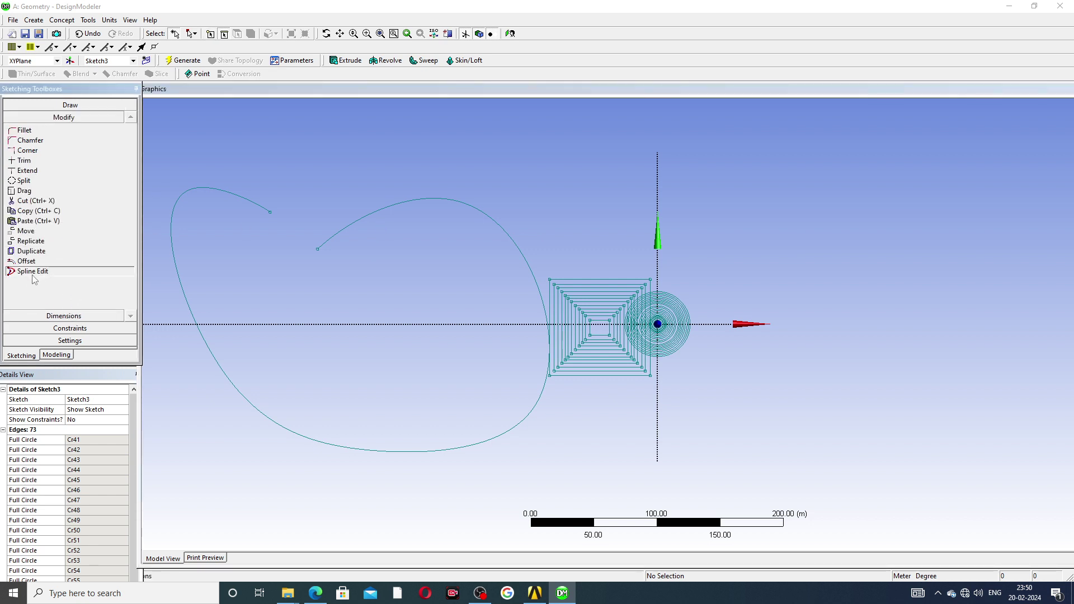
left_click(231, 193)
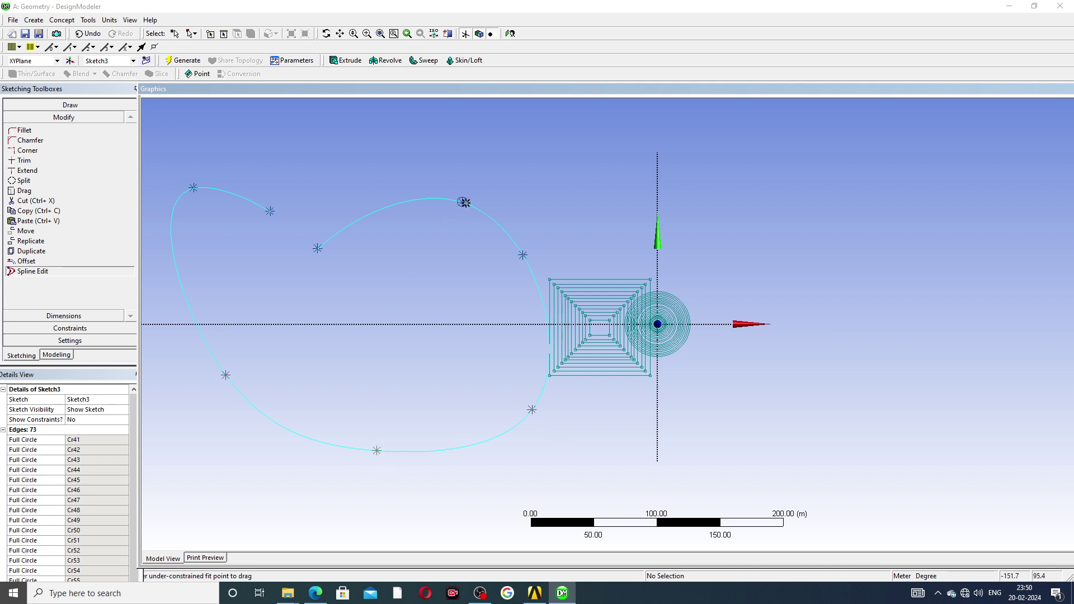
left_click_drag(463, 202, 467, 158)
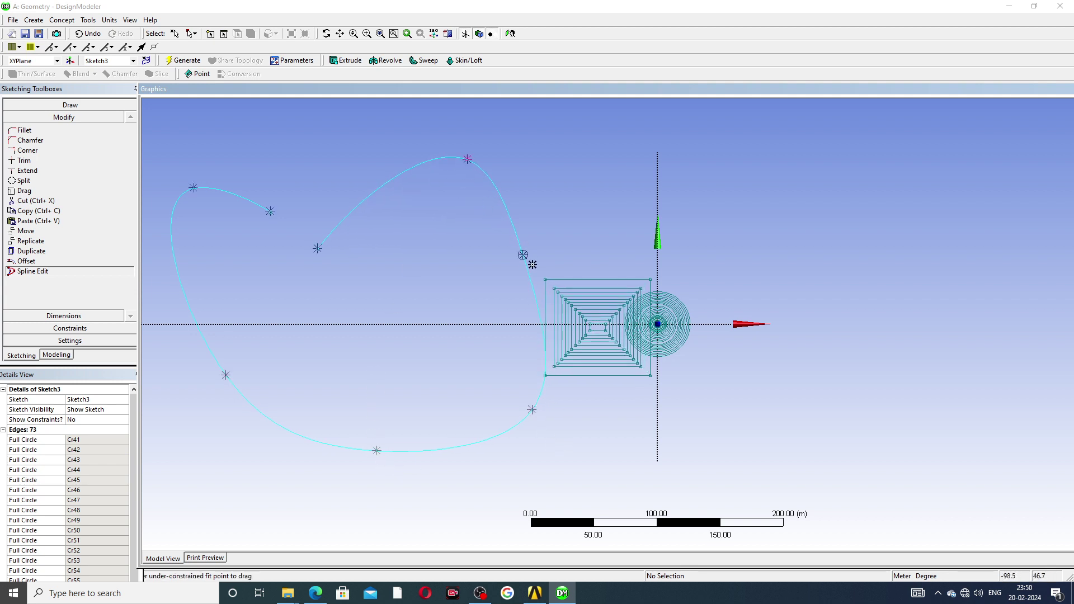
left_click_drag(524, 256, 575, 221)
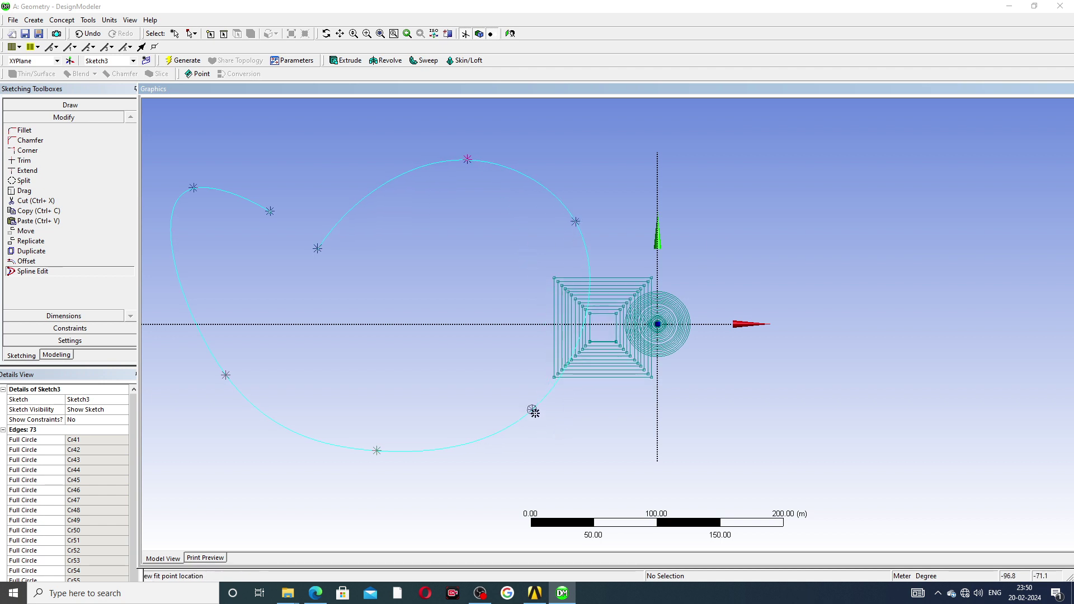
left_click_drag(531, 409, 557, 452)
left_click_drag(377, 450, 370, 493)
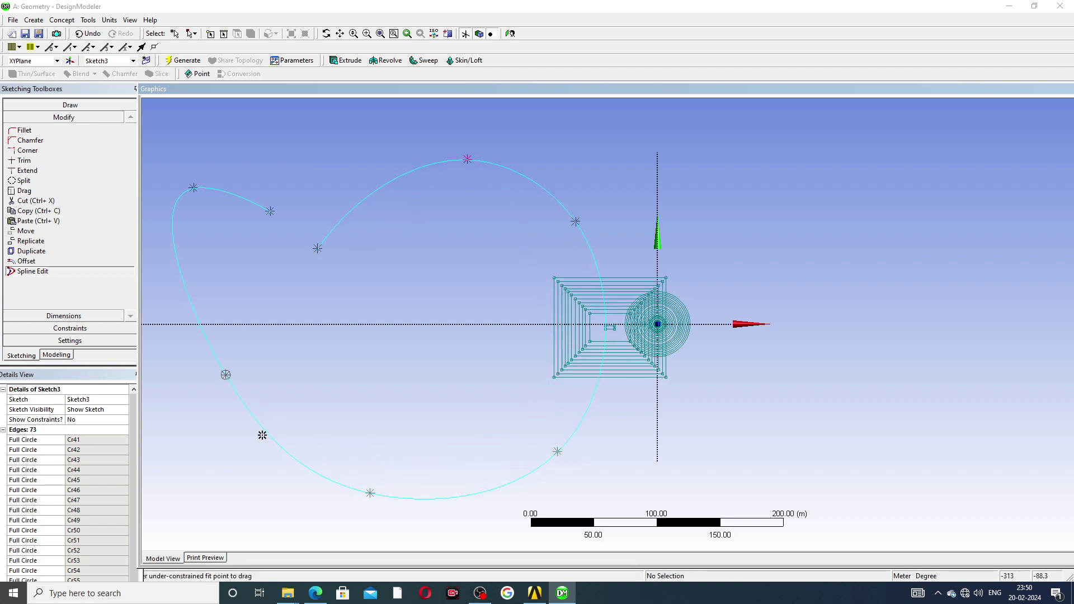
Shift the left-side and inner end fit points, then push the top and right points further out.
left_click_drag(227, 377, 305, 367)
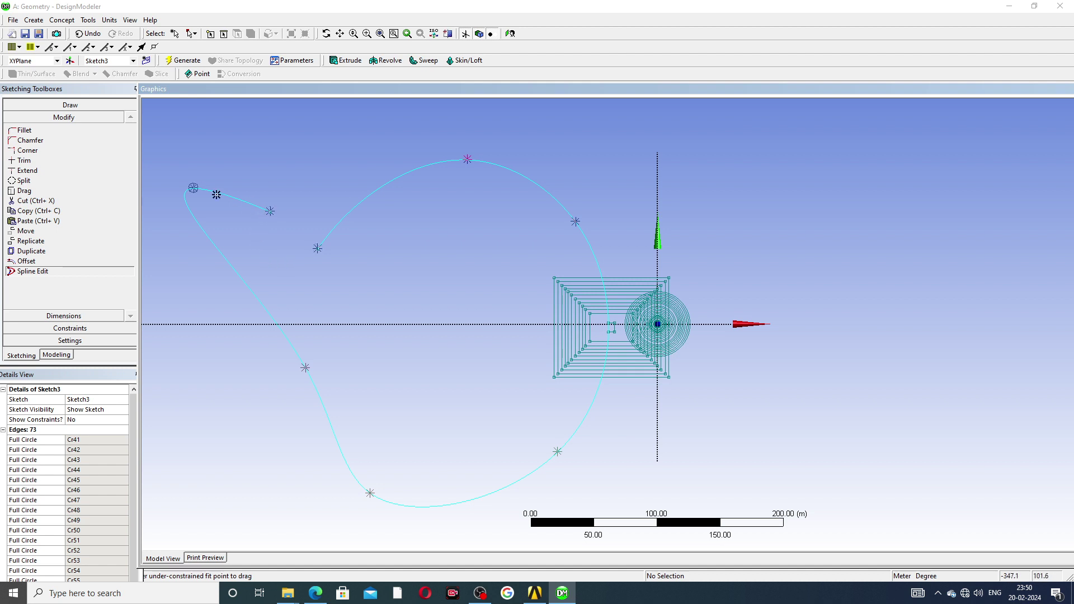
left_click_drag(271, 211, 308, 146)
left_click_drag(194, 186, 194, 259)
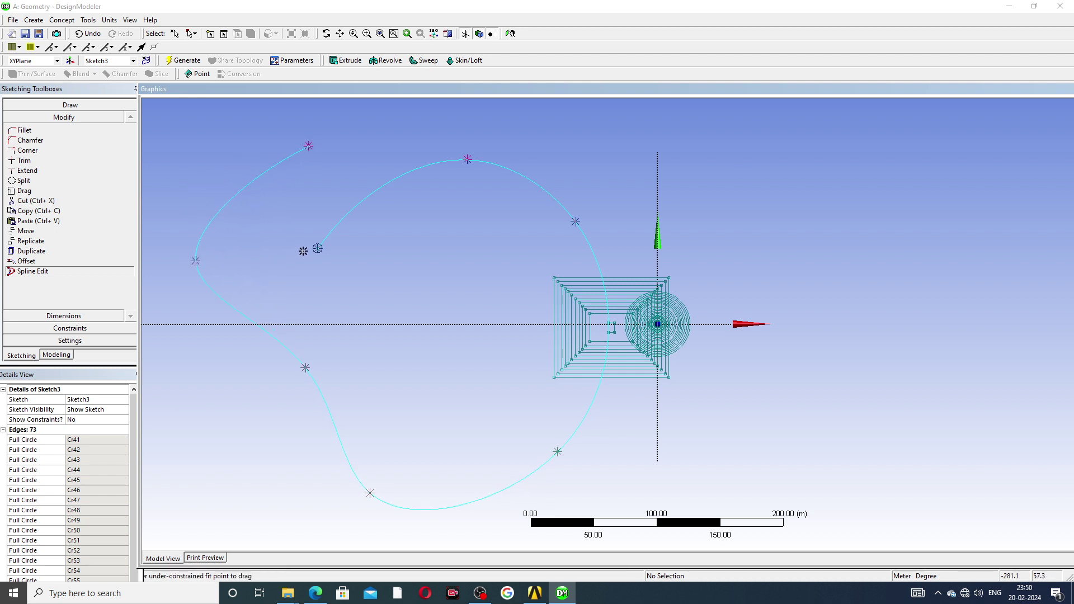
left_click_drag(319, 248, 340, 179)
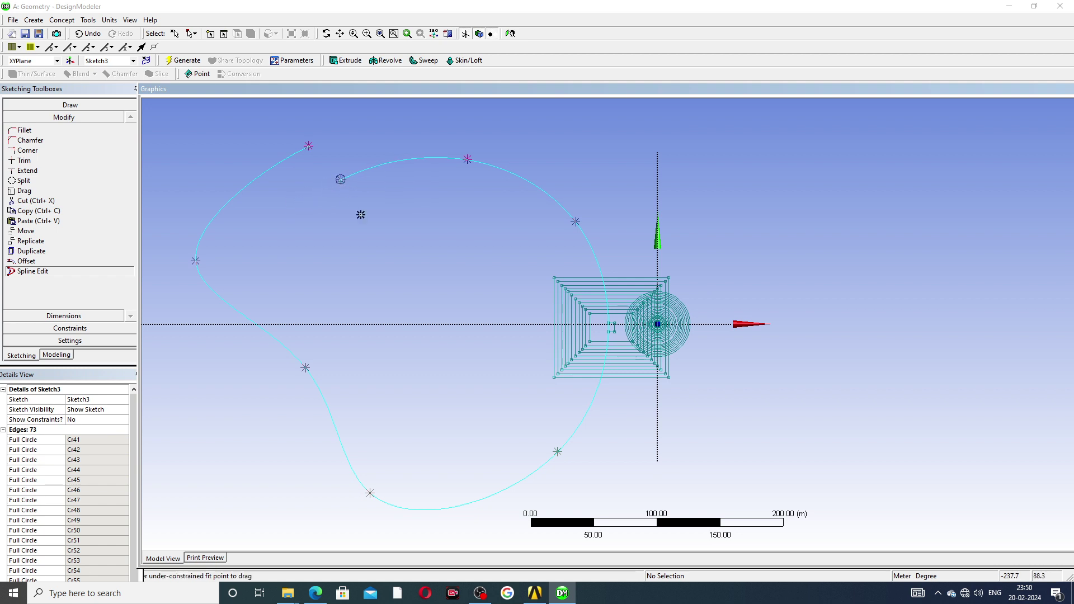
left_click_drag(479, 155, 512, 136)
left_click_drag(574, 222, 619, 210)
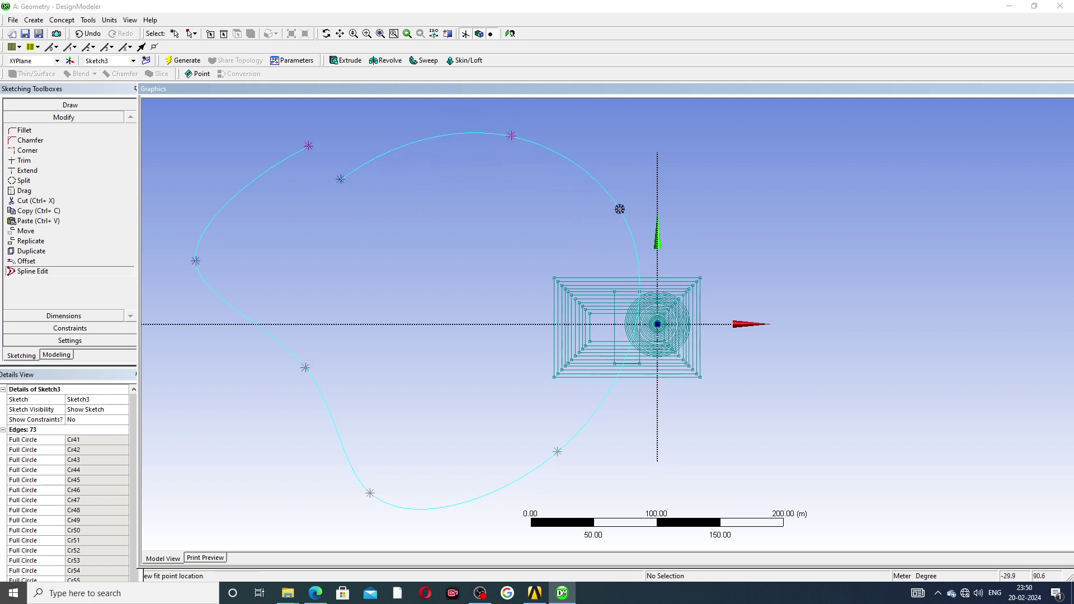
left_click_drag(556, 460, 548, 426)
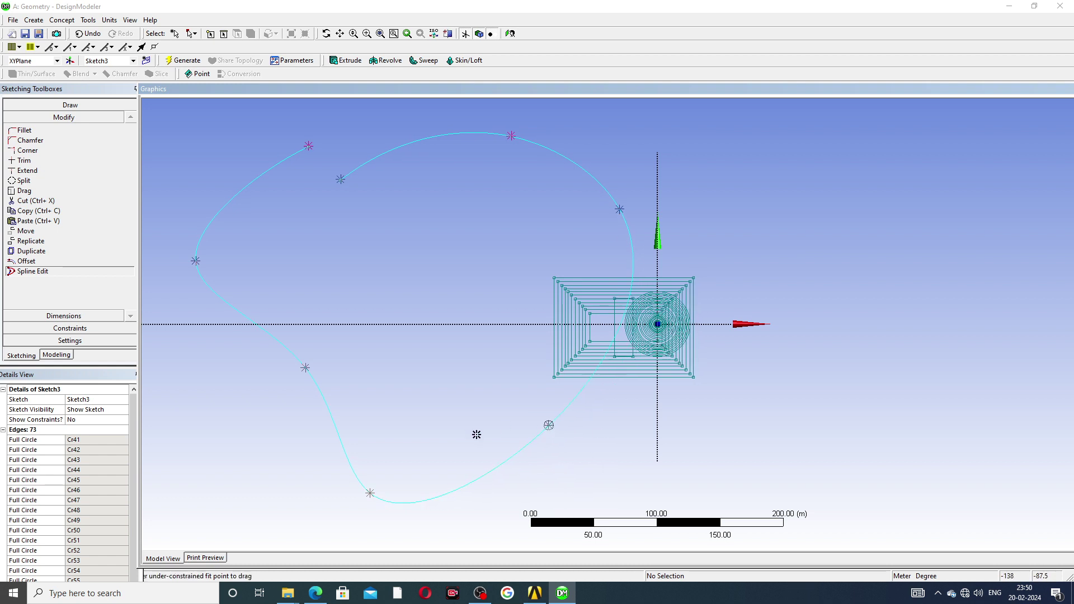
Re-place the lower-left, bottom, lower-right and right fit points inward.
left_click(306, 367)
left_click(280, 394)
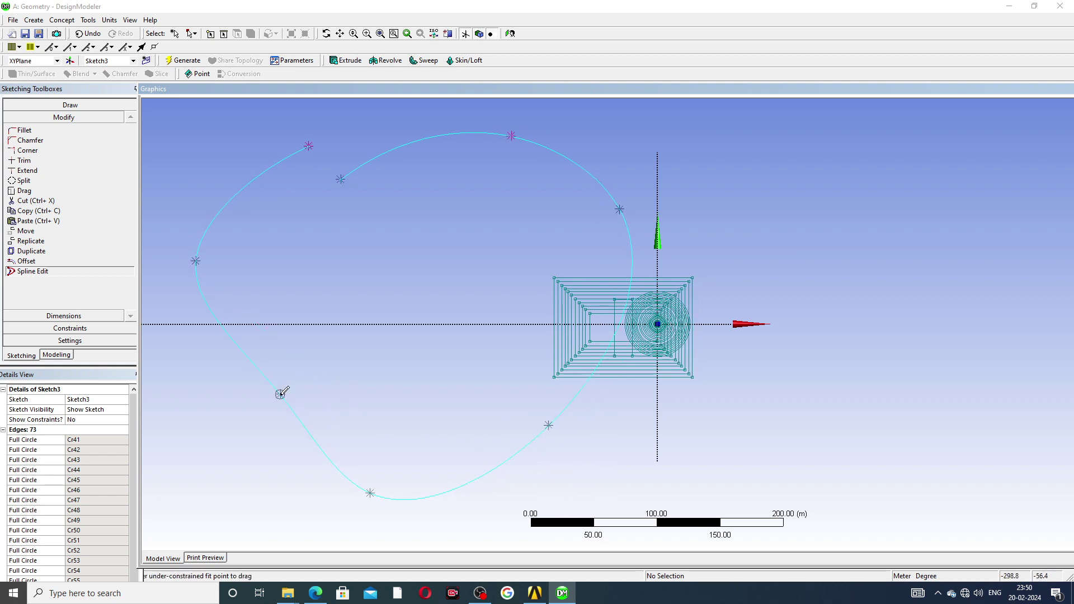
left_click(280, 394)
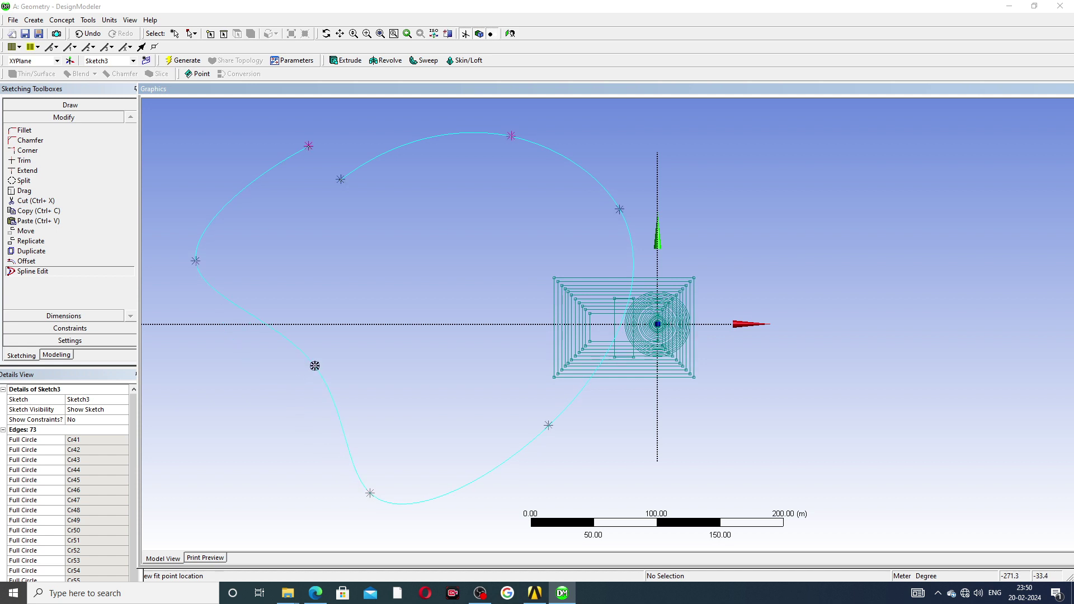
left_click(315, 365)
left_click(371, 495)
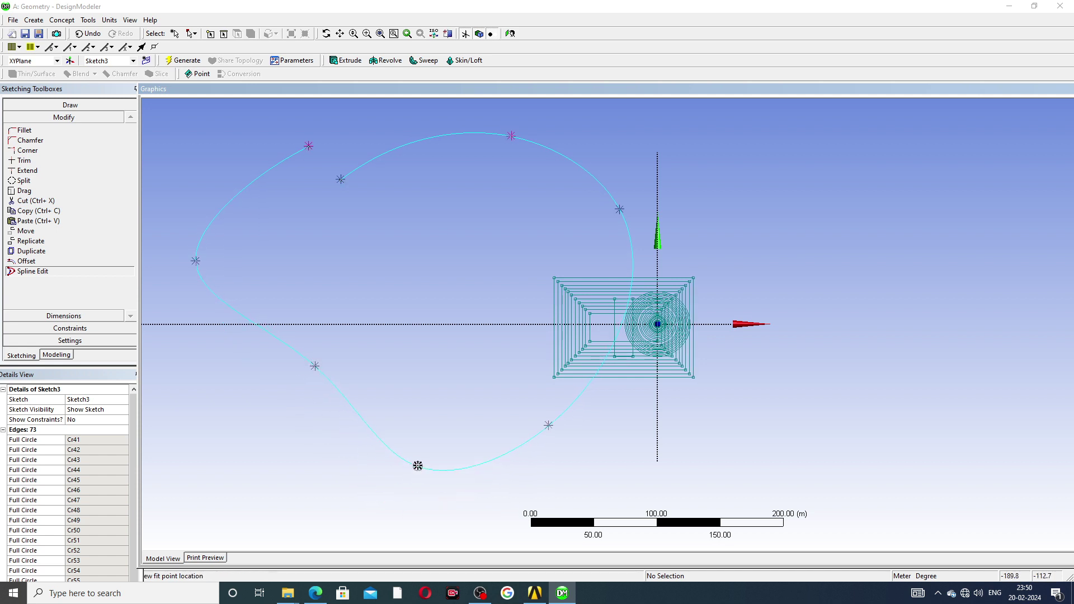
left_click(418, 466)
left_click(549, 425)
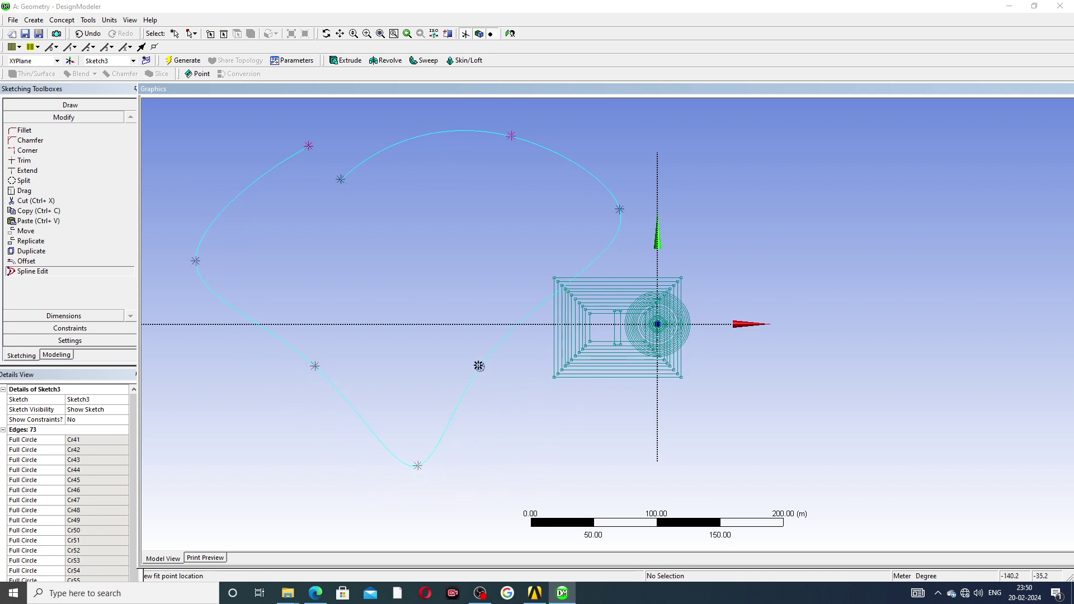
left_click(477, 364)
left_click(620, 208)
left_click(547, 221)
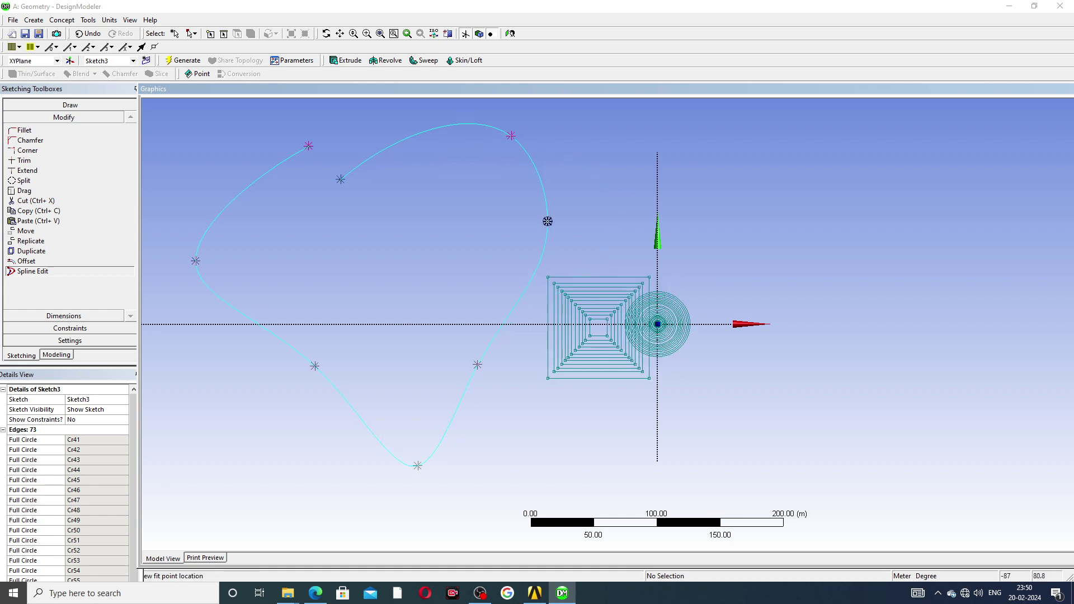
Lower the upper-left point, move the top point right, and lift the bottom point above the X axis.
left_click(309, 147)
left_click(310, 206)
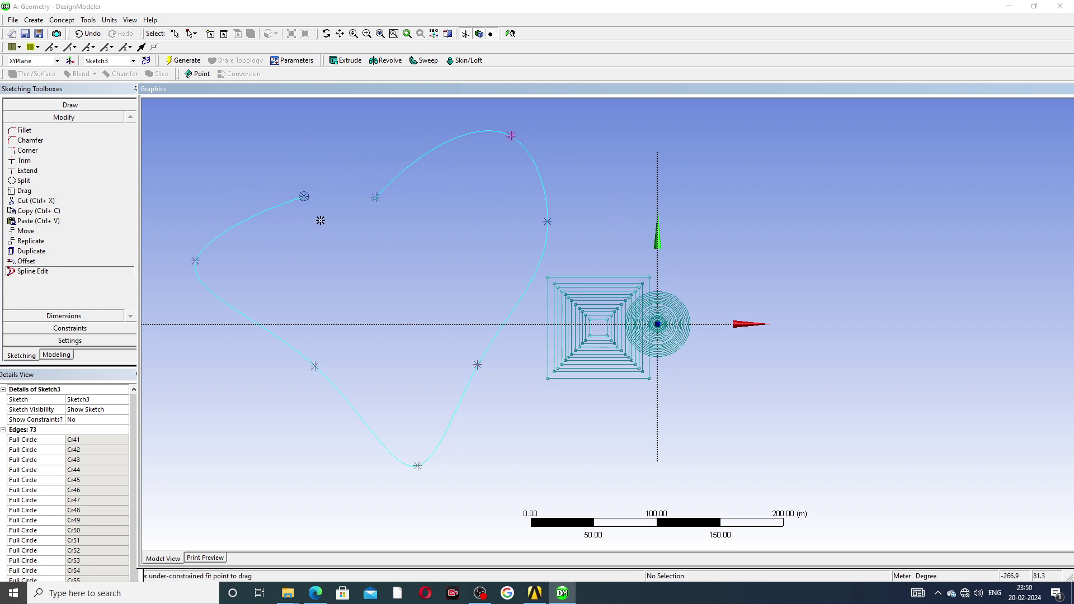
left_click(304, 198)
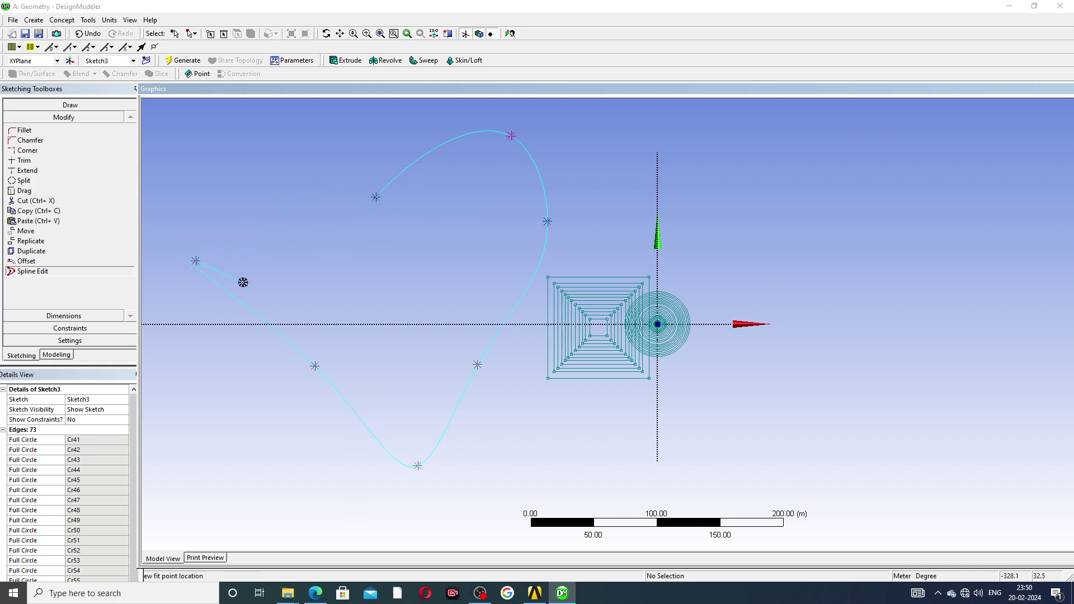
left_click(240, 276)
left_click(378, 196)
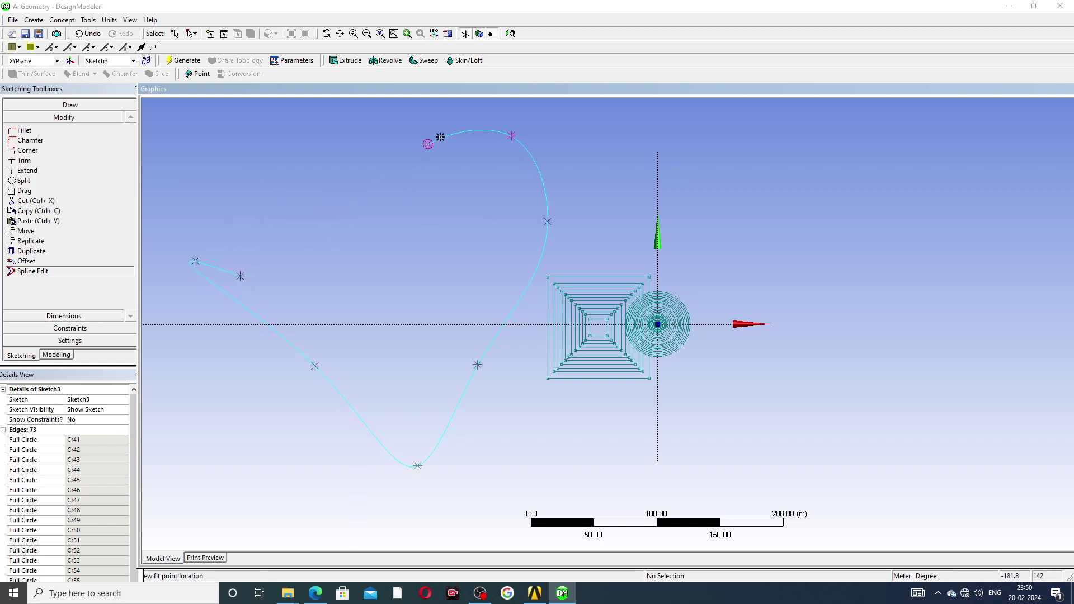
left_click(528, 191)
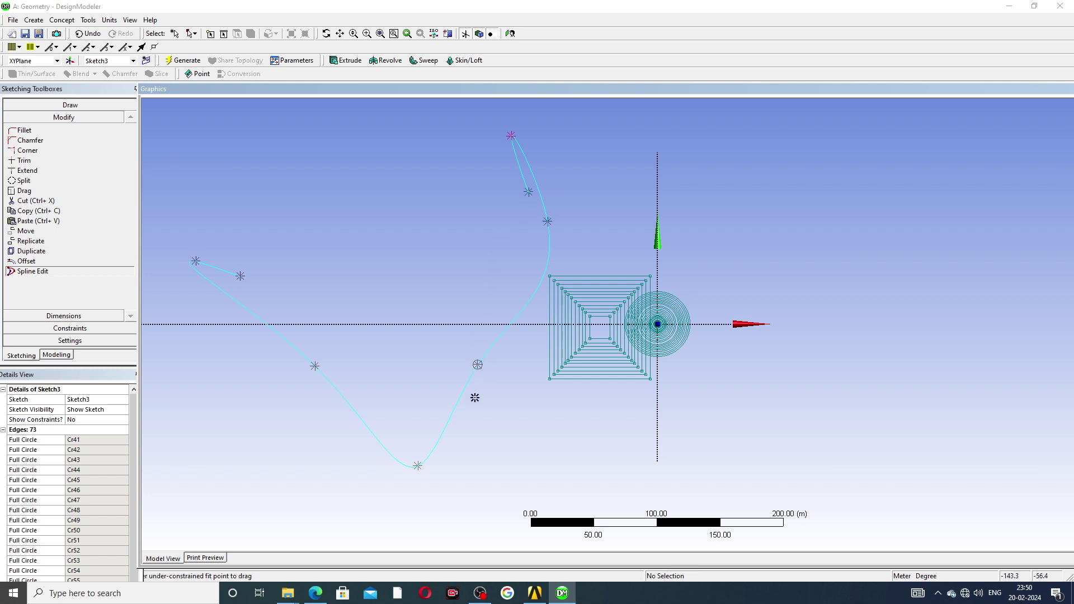
left_click(418, 469)
left_click(413, 320)
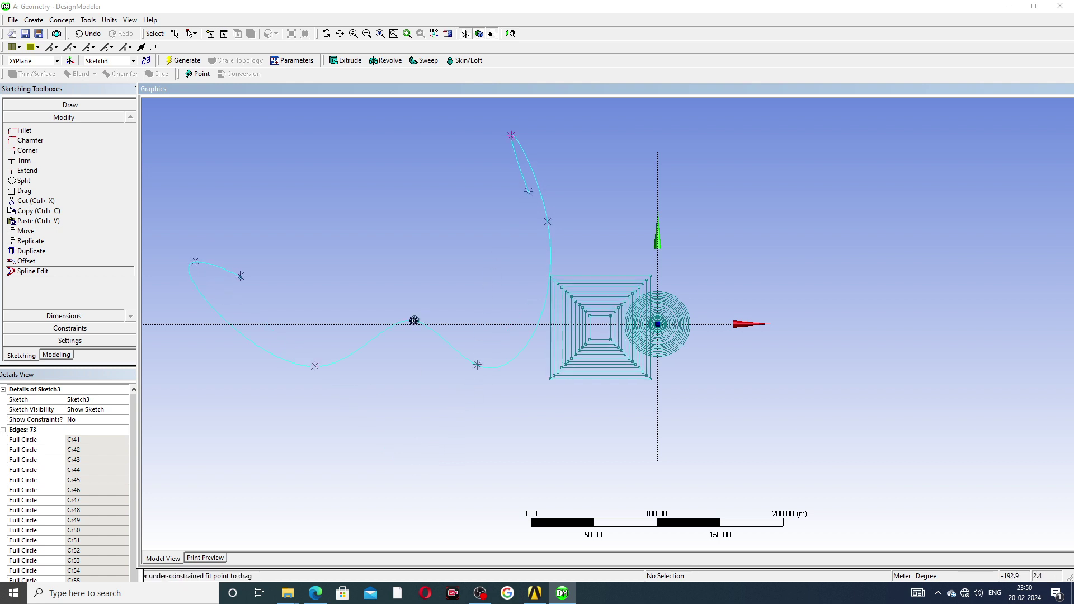
left_click(415, 323)
left_click(406, 274)
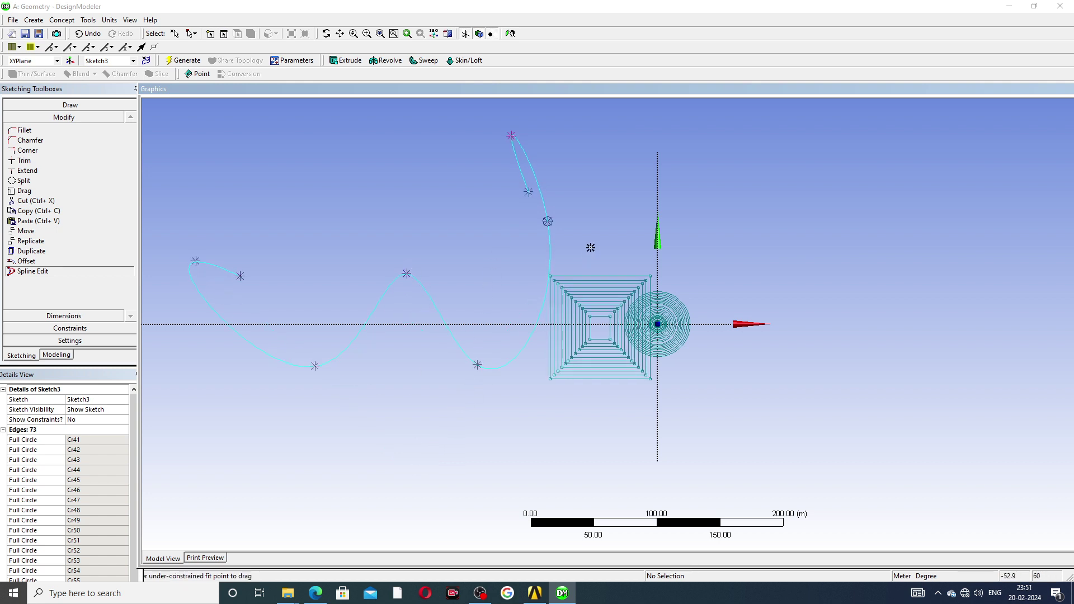
Finish Spline Edit and select spline Sp113 to see its 649.79 m length and 8 fit points.
key("Escape")
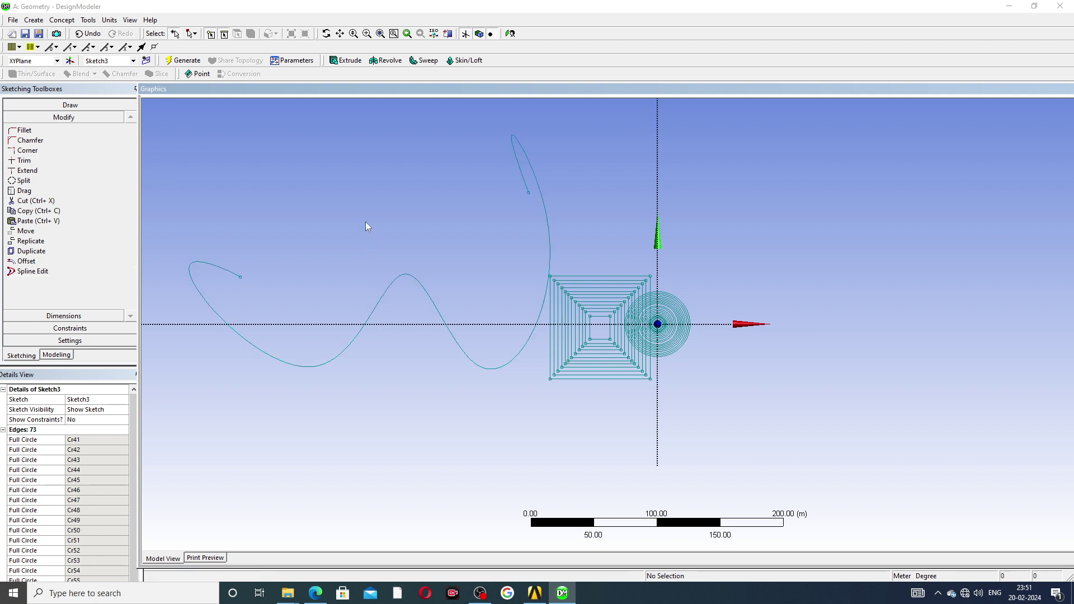
left_click(531, 191)
left_click(528, 193)
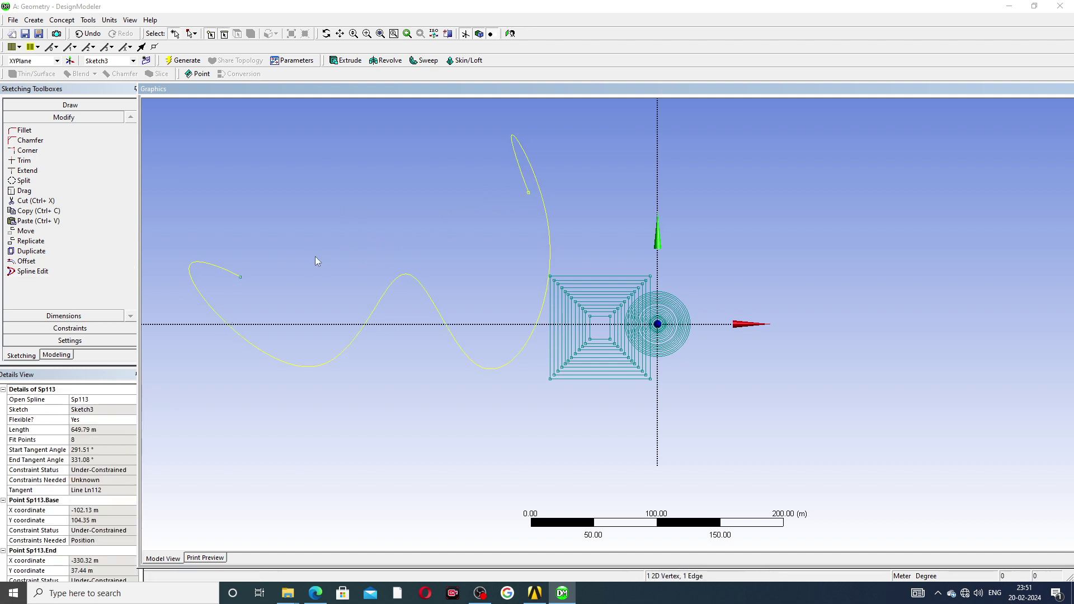